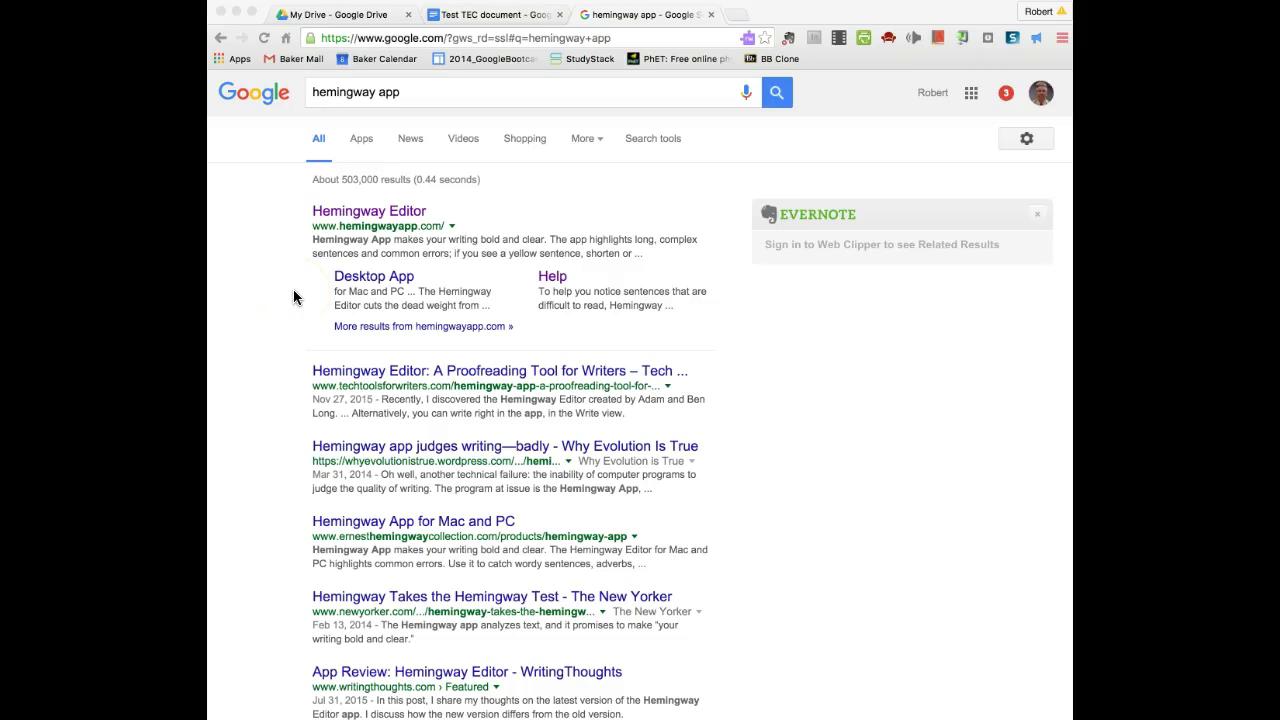
# Step: Open the Hemingway Editor website from the "hemingway app" search results and place the cursor in the sample text
pyautogui.scroll(-1, 294, 291)
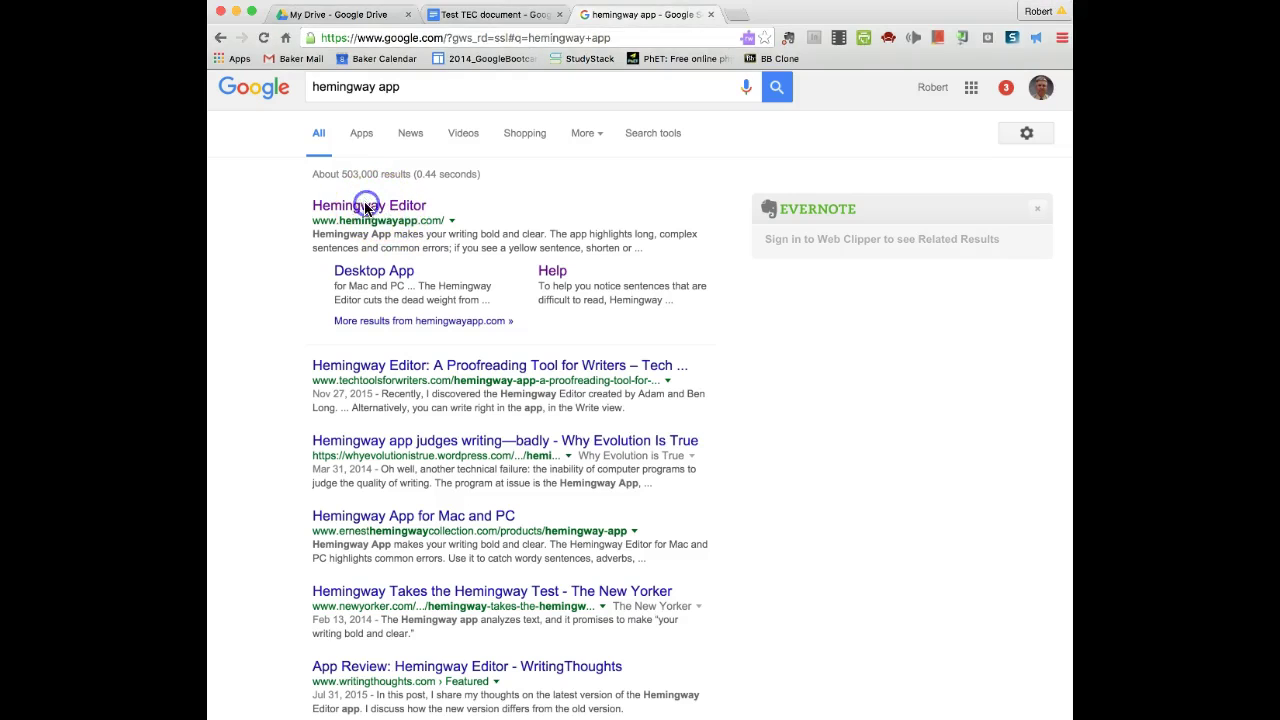
pyautogui.click(366, 208)
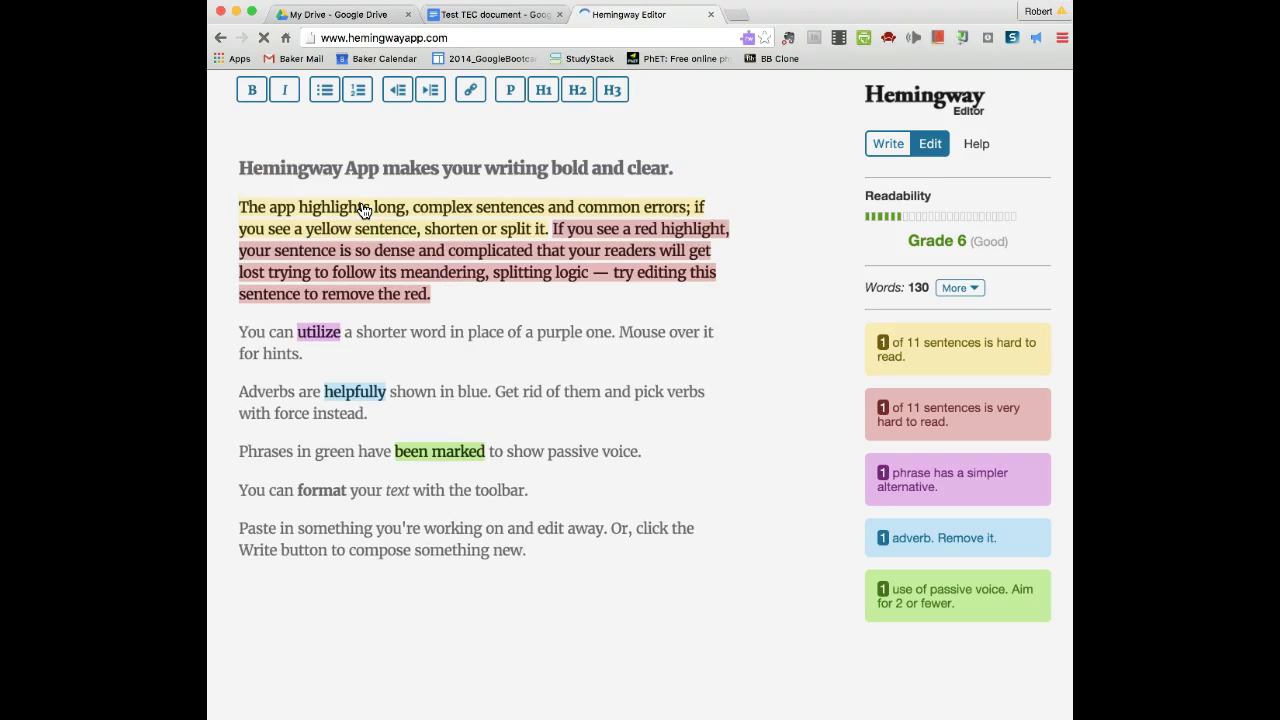
pyautogui.click(363, 209)
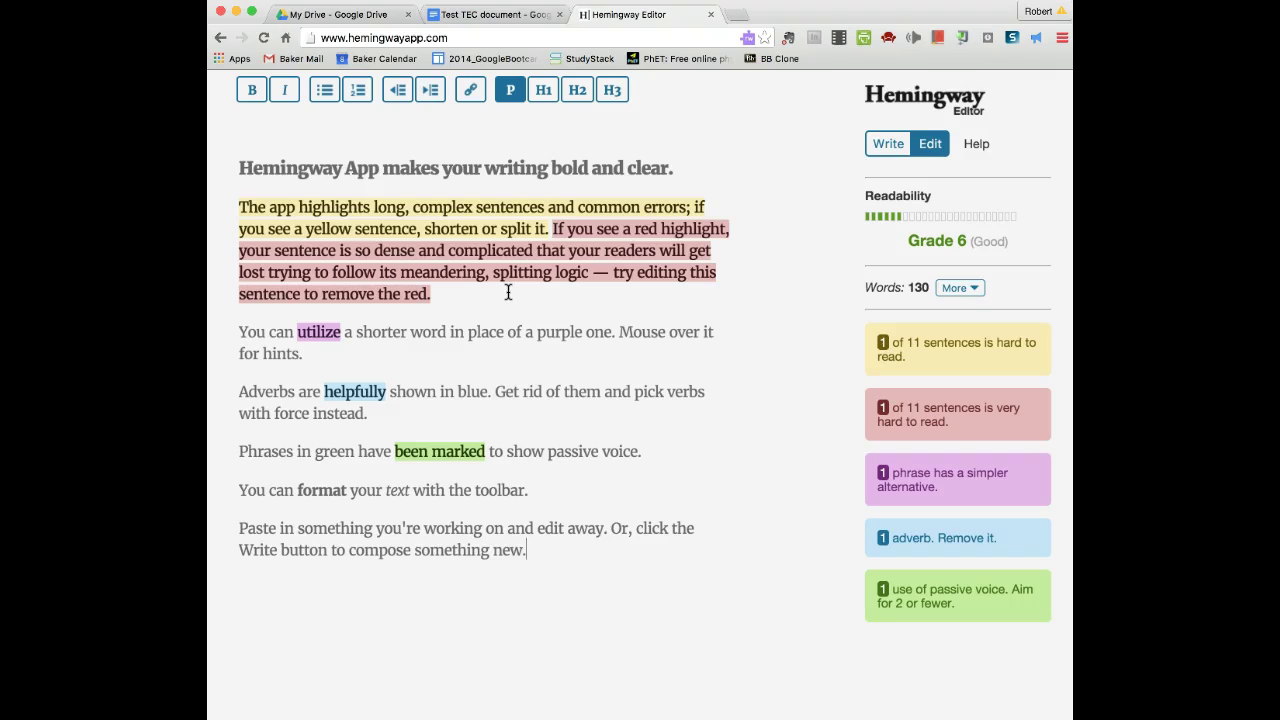
# Step: Compare the sample text in Write and Edit modes, and view the expanded text statistics before collapsing them
pyautogui.click(884, 146)
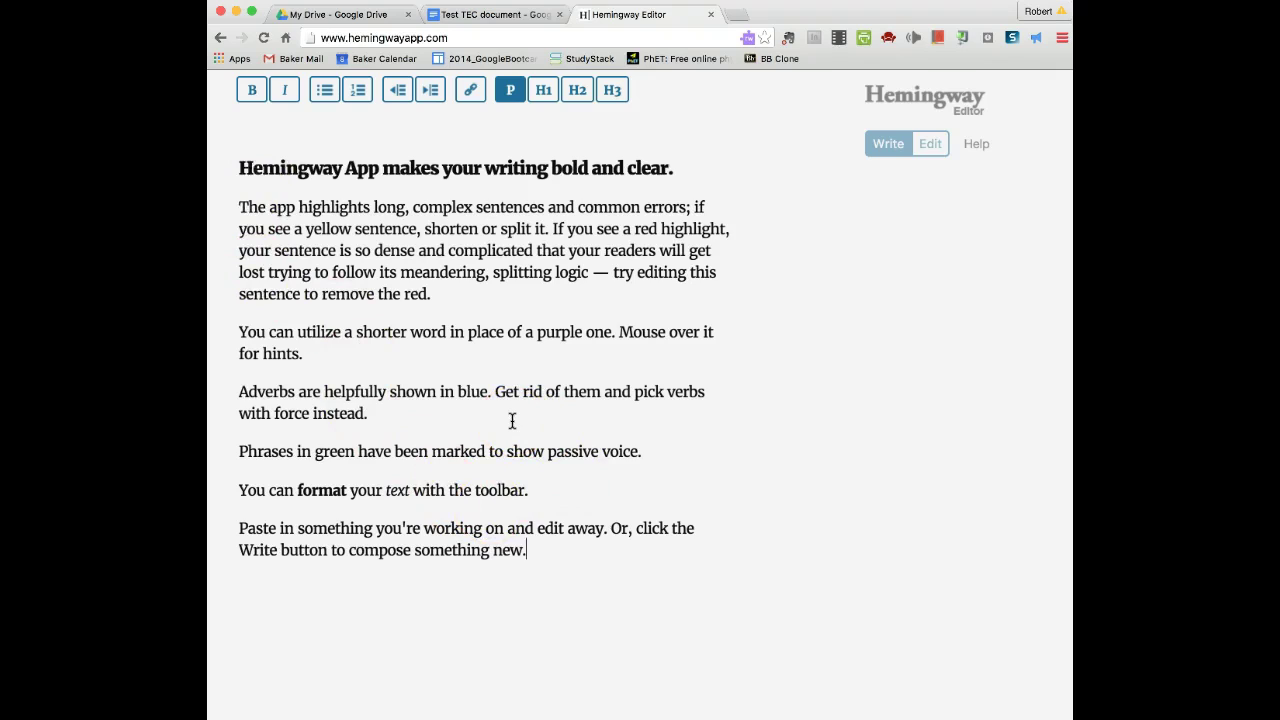
pyautogui.click(931, 145)
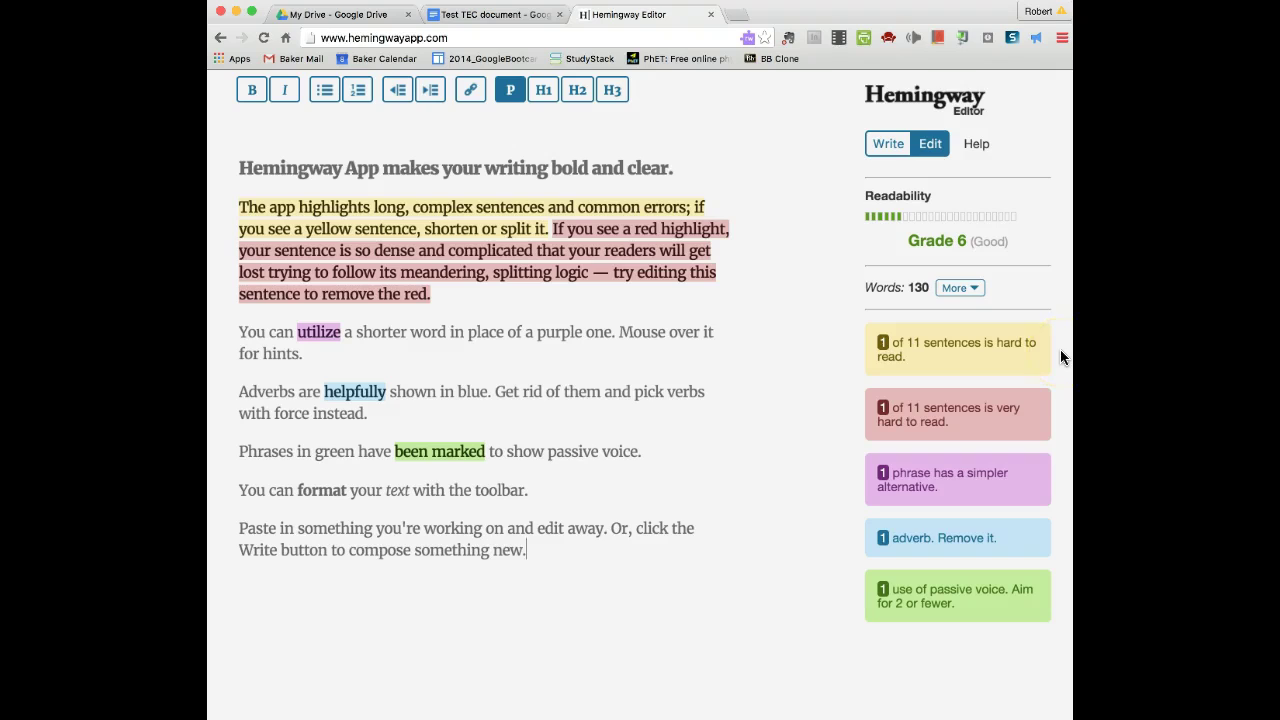
pyautogui.click(882, 343)
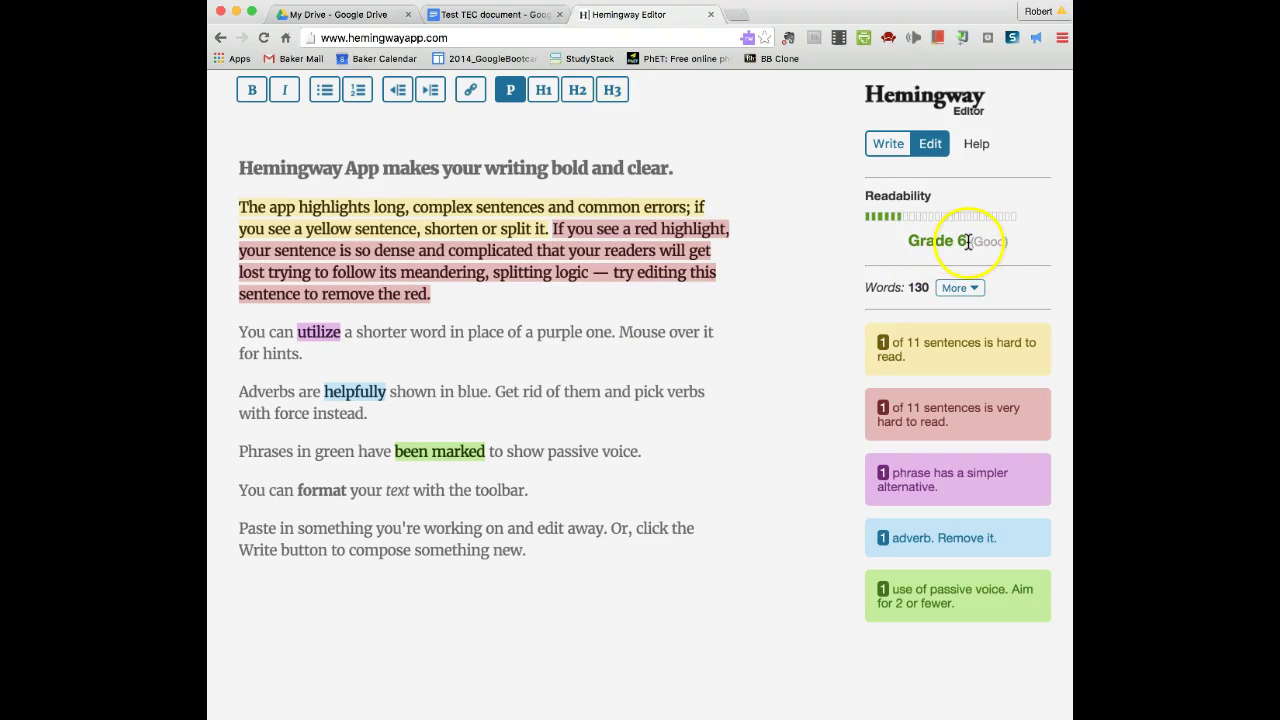
pyautogui.click(972, 289)
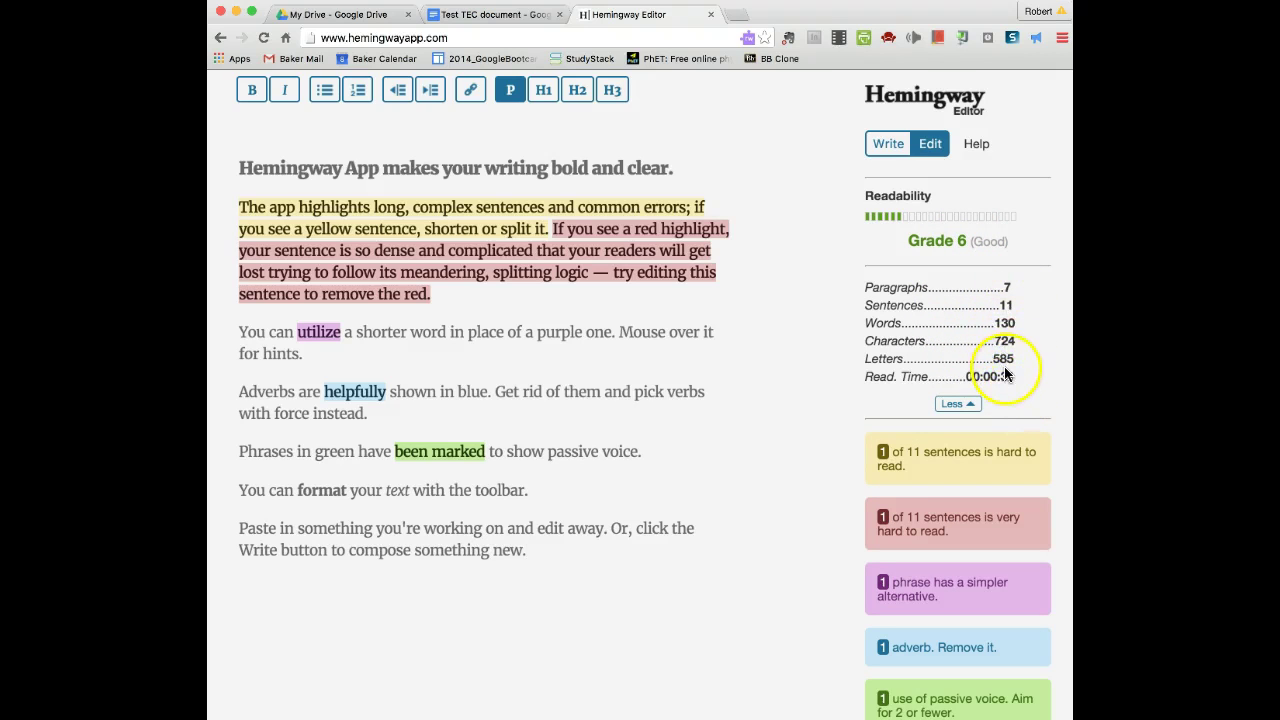
pyautogui.click(970, 404)
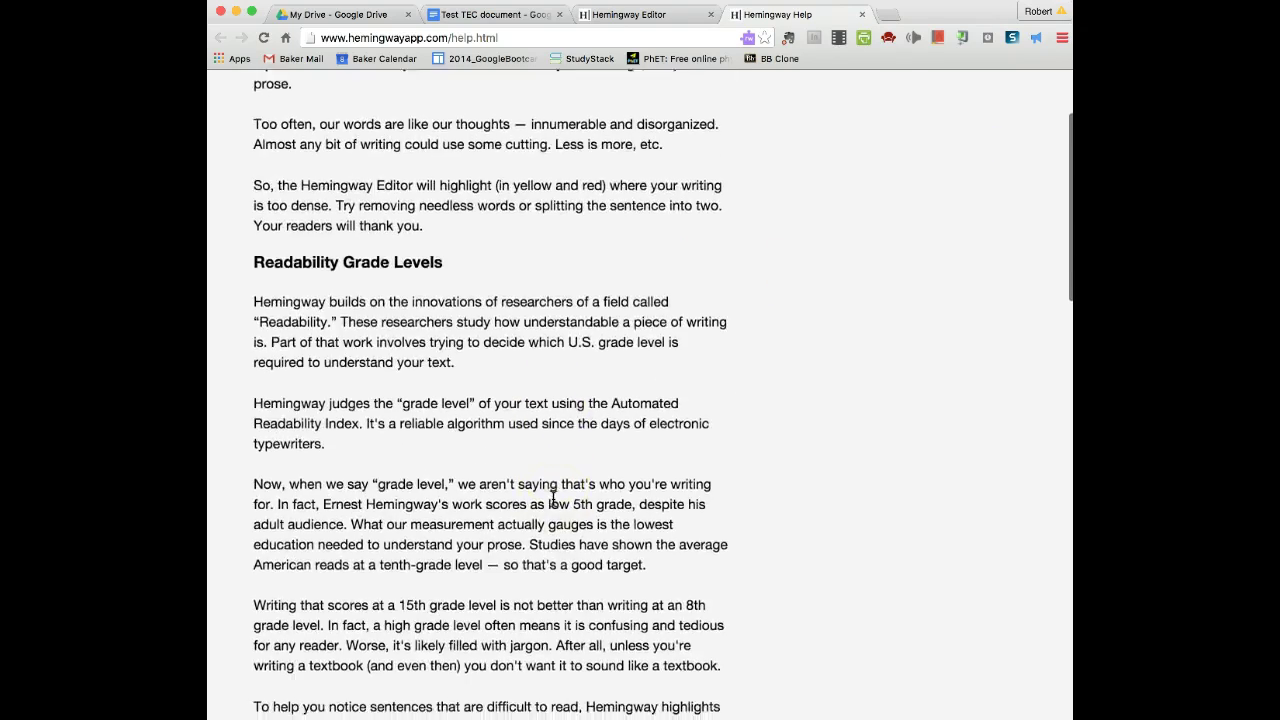
# Step: Look through the Hemingway help page from start to end and close it
pyautogui.scroll(-20, 553, 497)
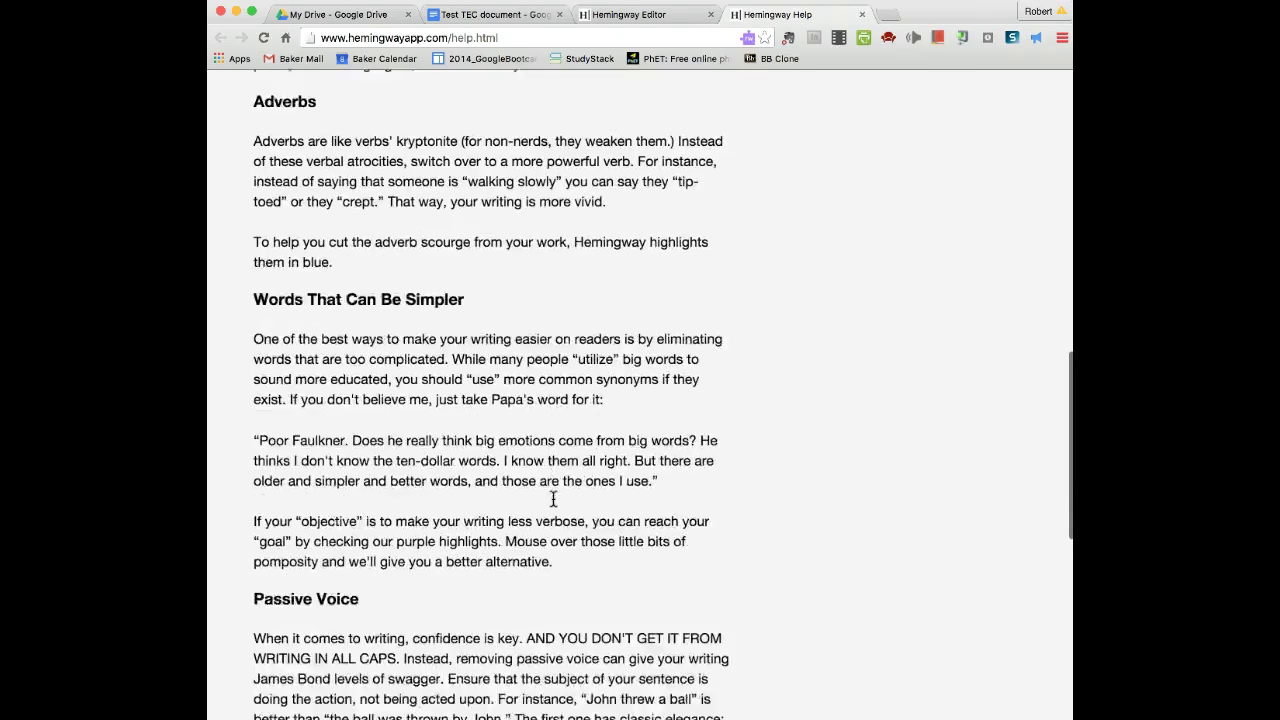
pyautogui.scroll(-10, 553, 498)
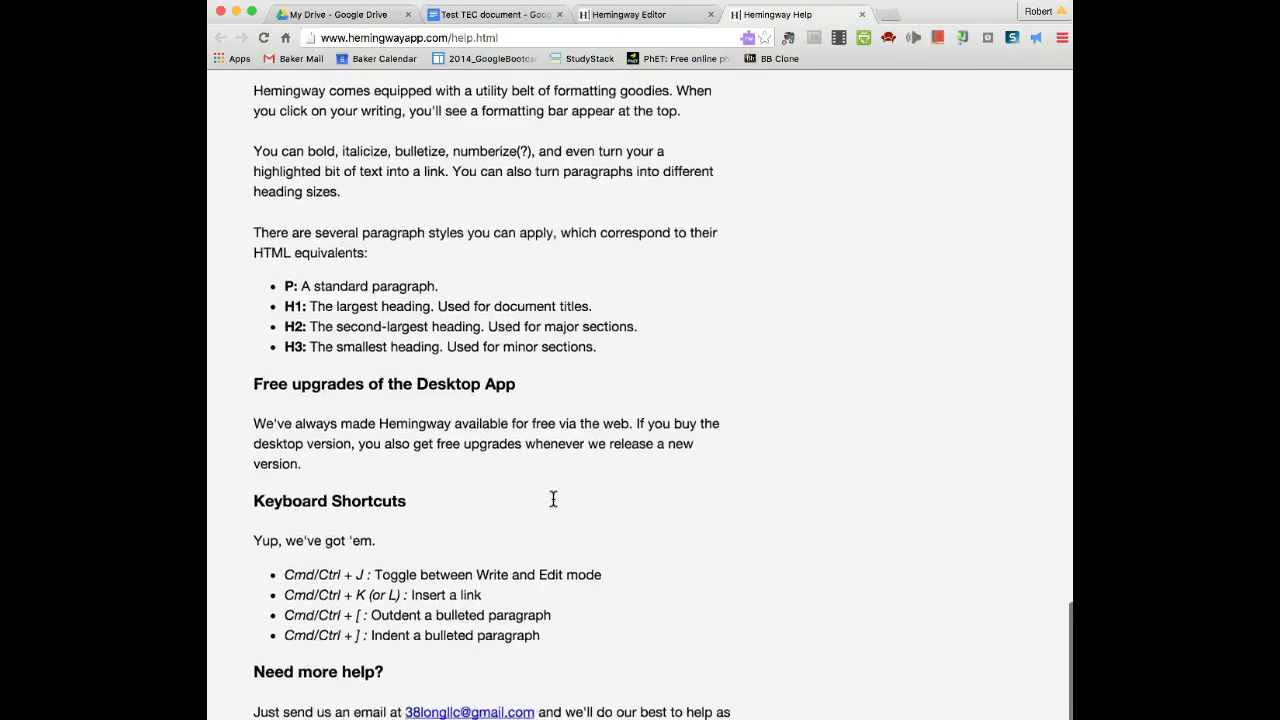
pyautogui.scroll(1, 553, 498)
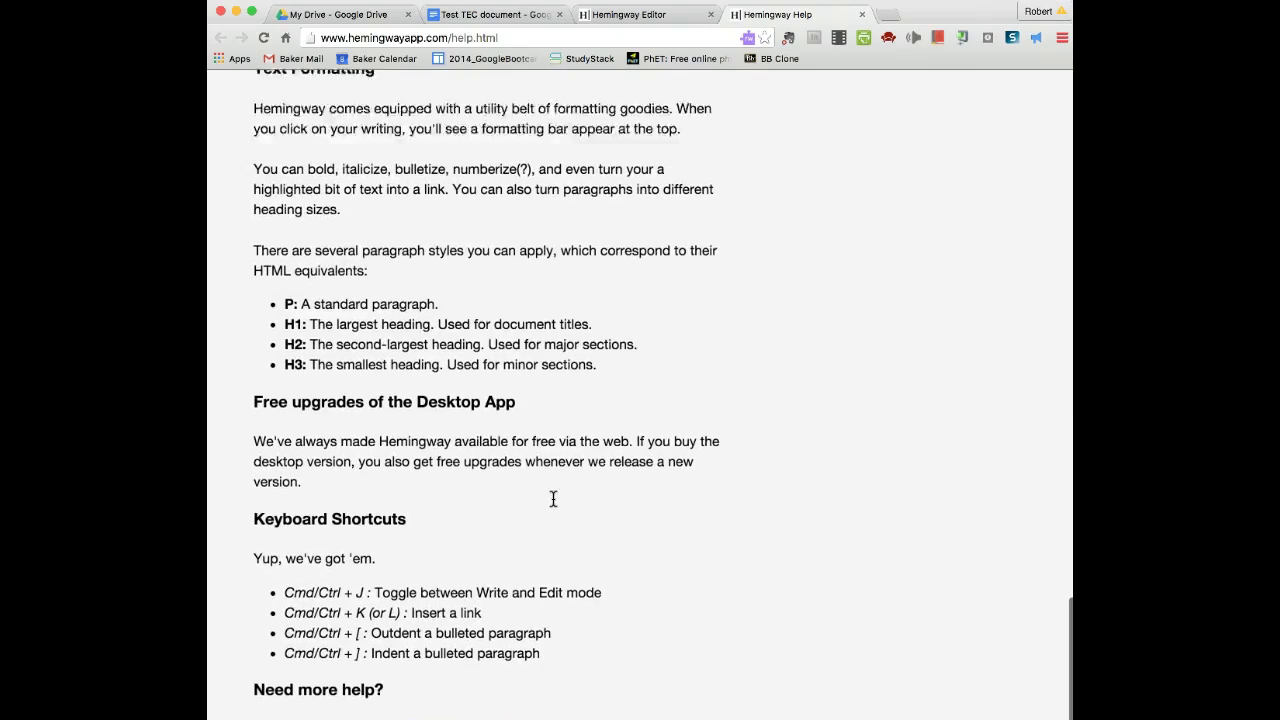
pyautogui.scroll(10, 553, 498)
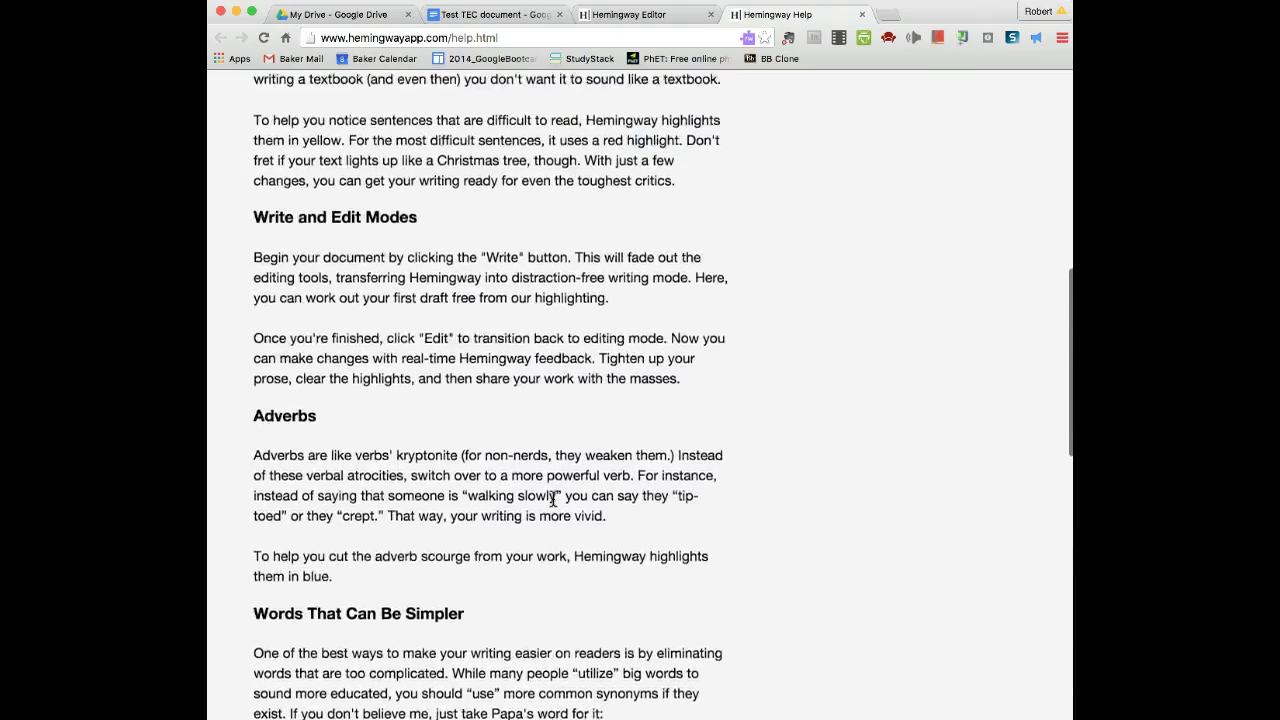
pyautogui.scroll(10, 553, 498)
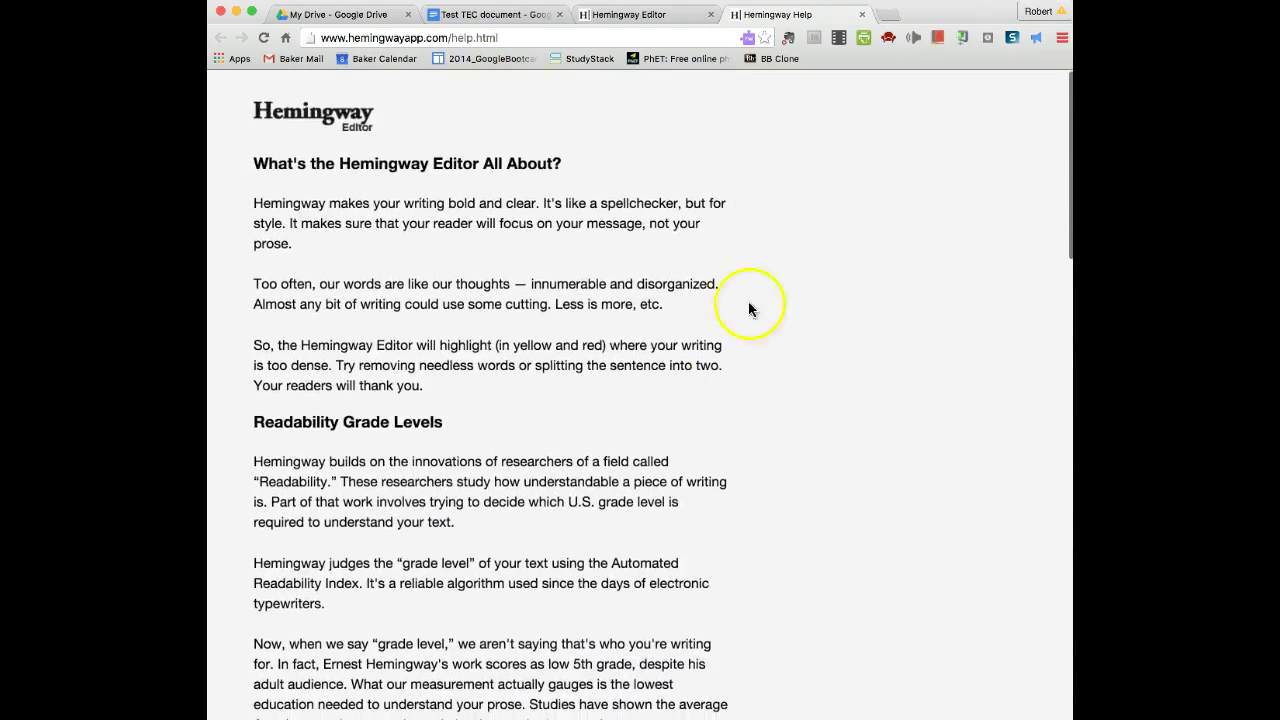
pyautogui.click(862, 14)
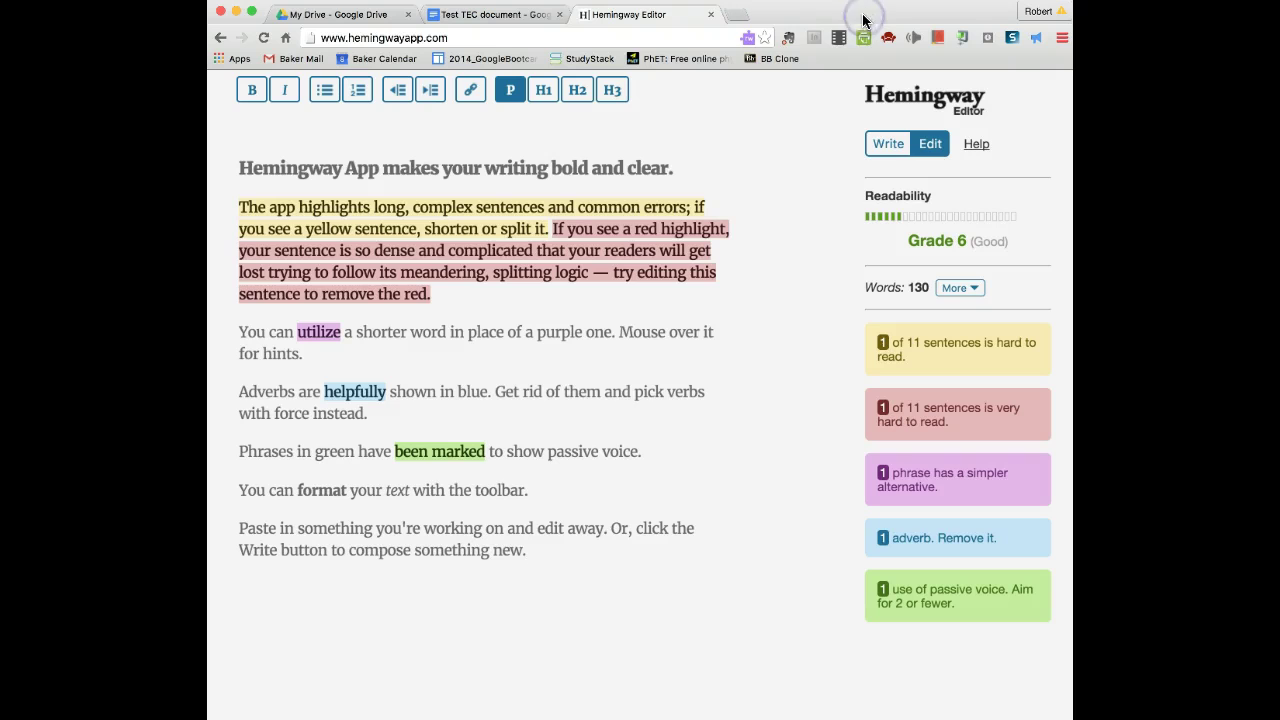
# Step: In Write mode, replace the word "shorter" in the second paragraph with "jhdjhkhjf", and return to Edit mode
pyautogui.click(884, 143)
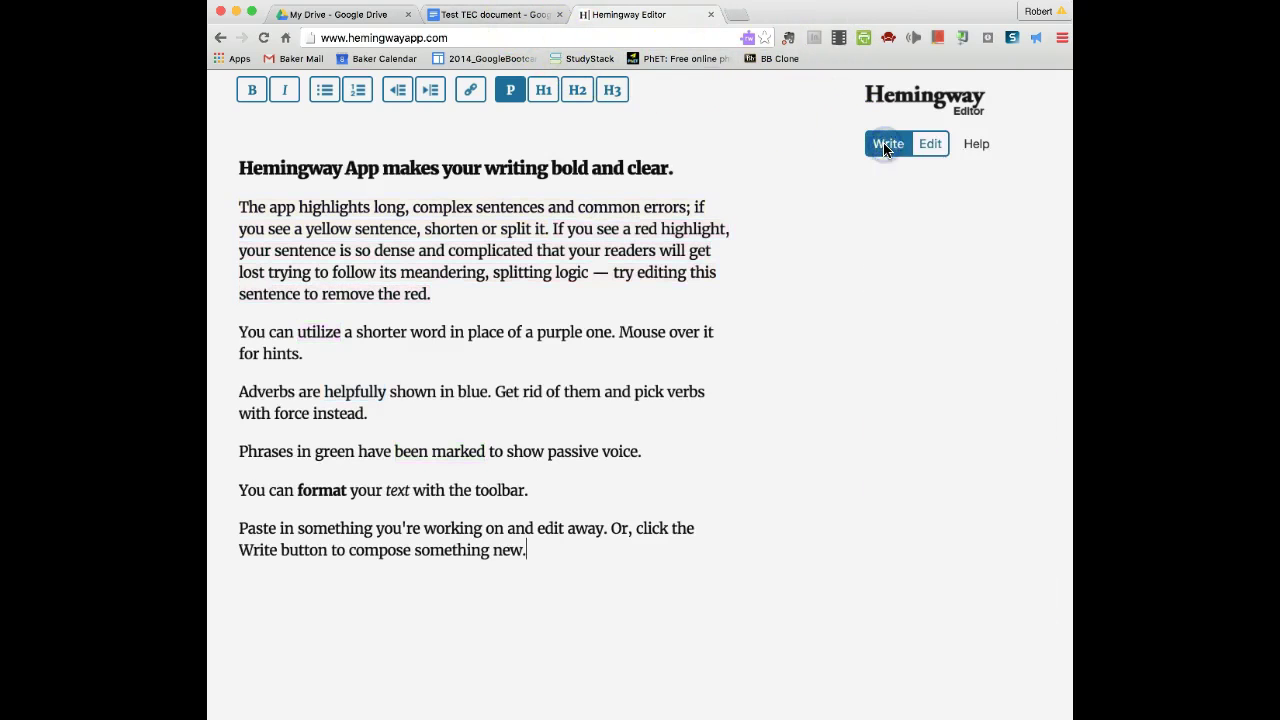
pyautogui.doubleClick(500, 334)
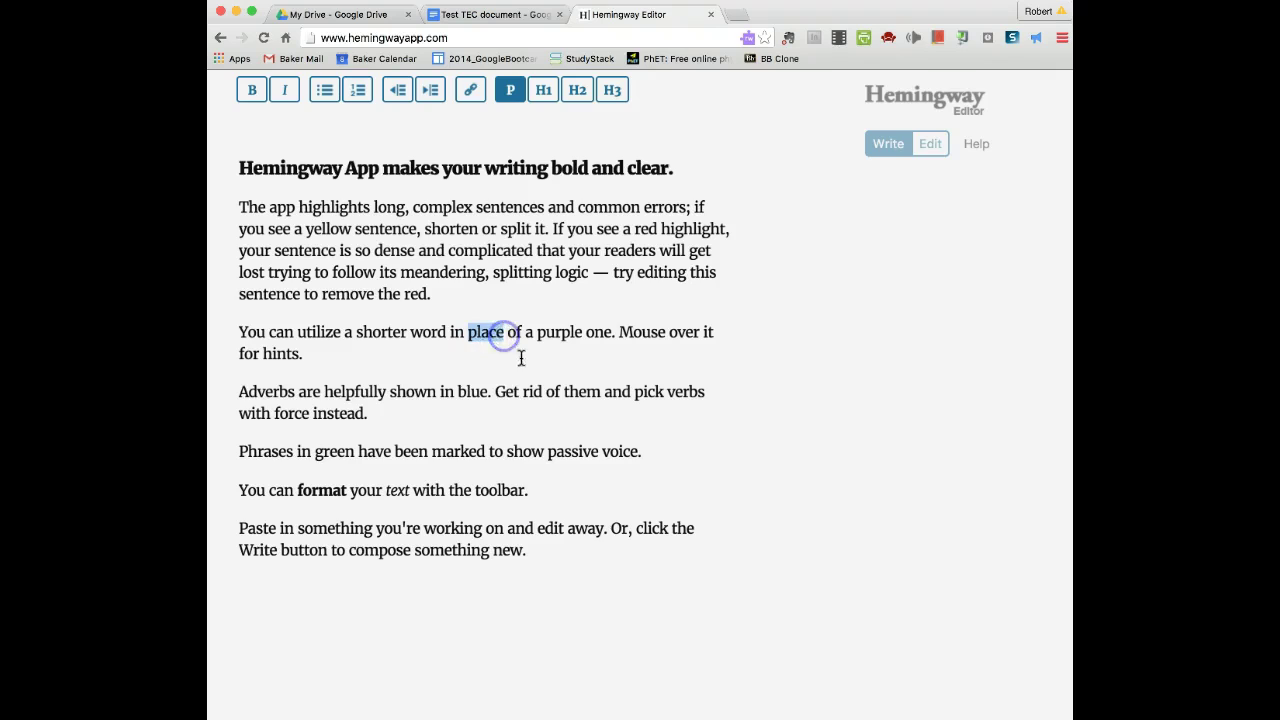
pyautogui.click(521, 358)
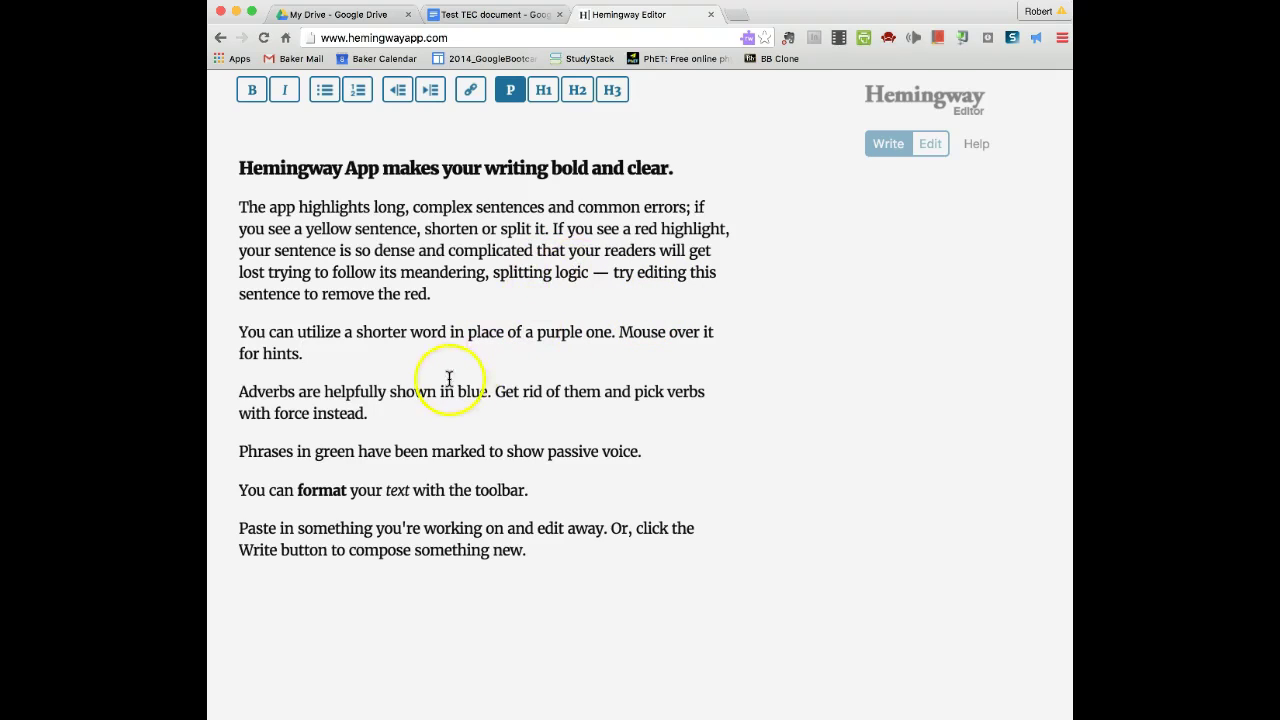
pyautogui.moveTo(356, 332); pyautogui.dragTo(407, 332)
pyautogui.press('BackSpace')
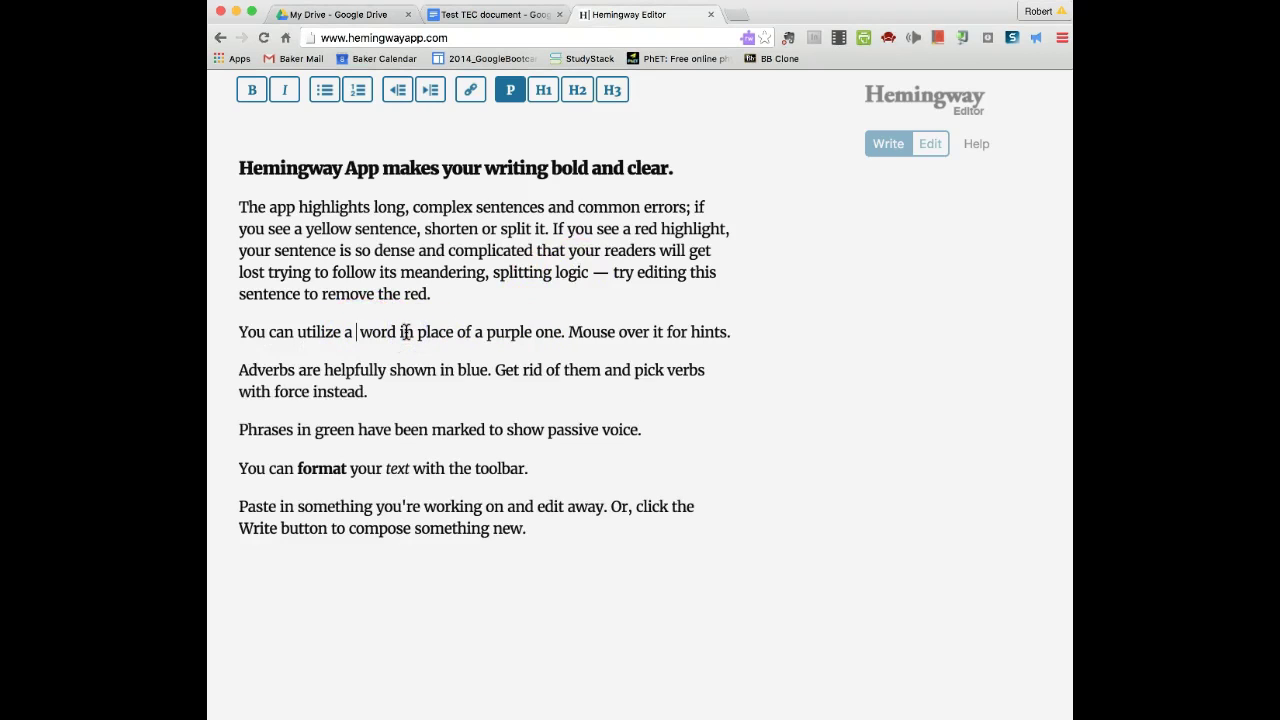
pyautogui.write('jhdjhkkjjf')
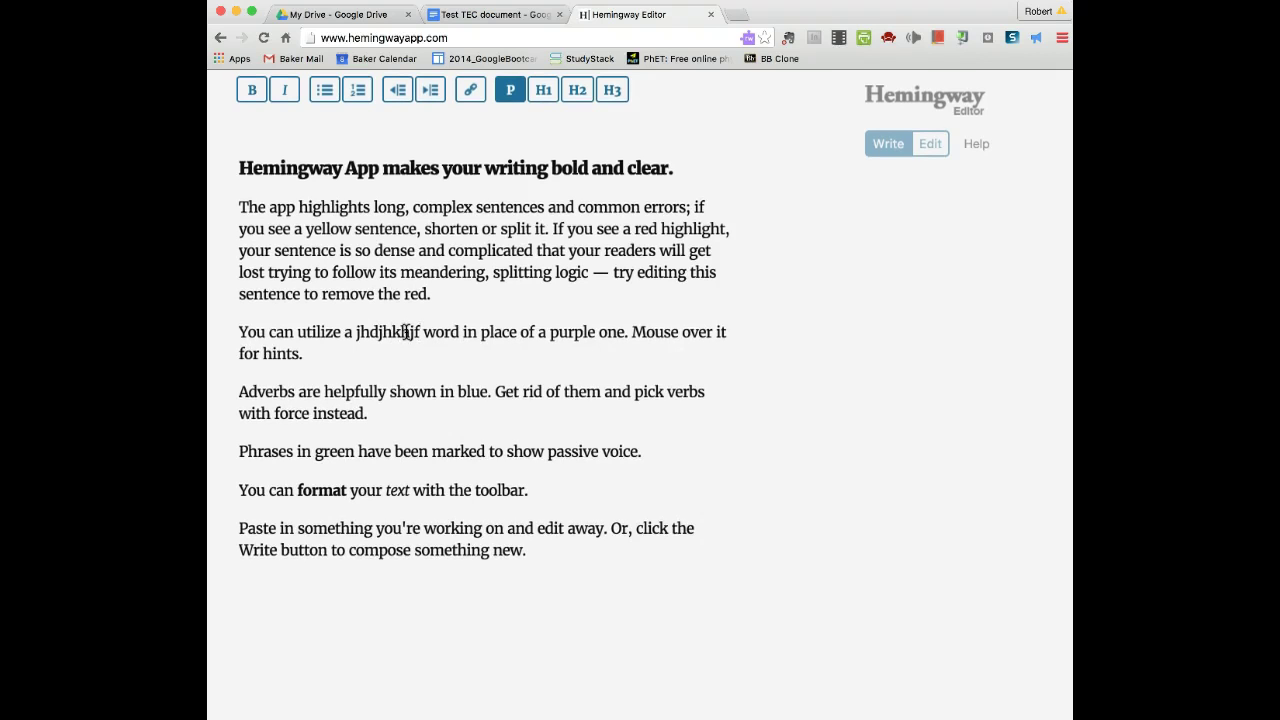
pyautogui.click(238, 168)
pyautogui.click(930, 144)
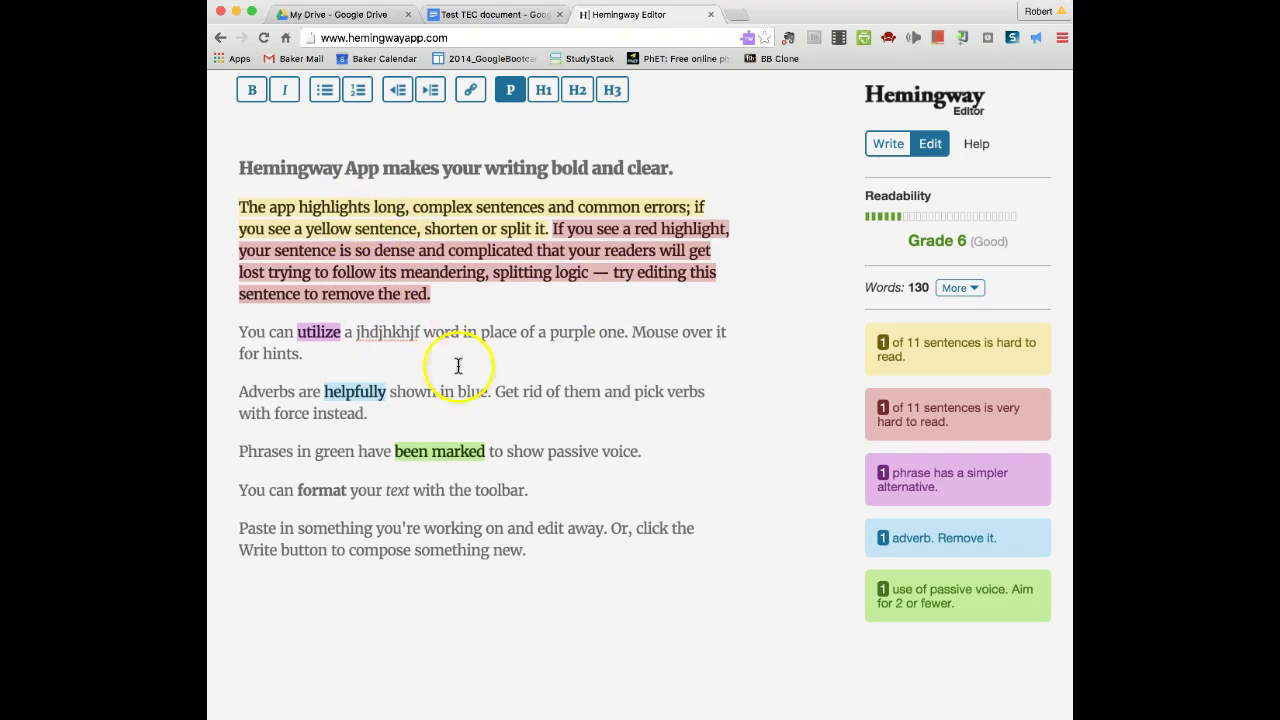
# Step: In Write mode, make "app" bold and "highlights" italic in the first sentence of the sample text
pyautogui.click(891, 142)
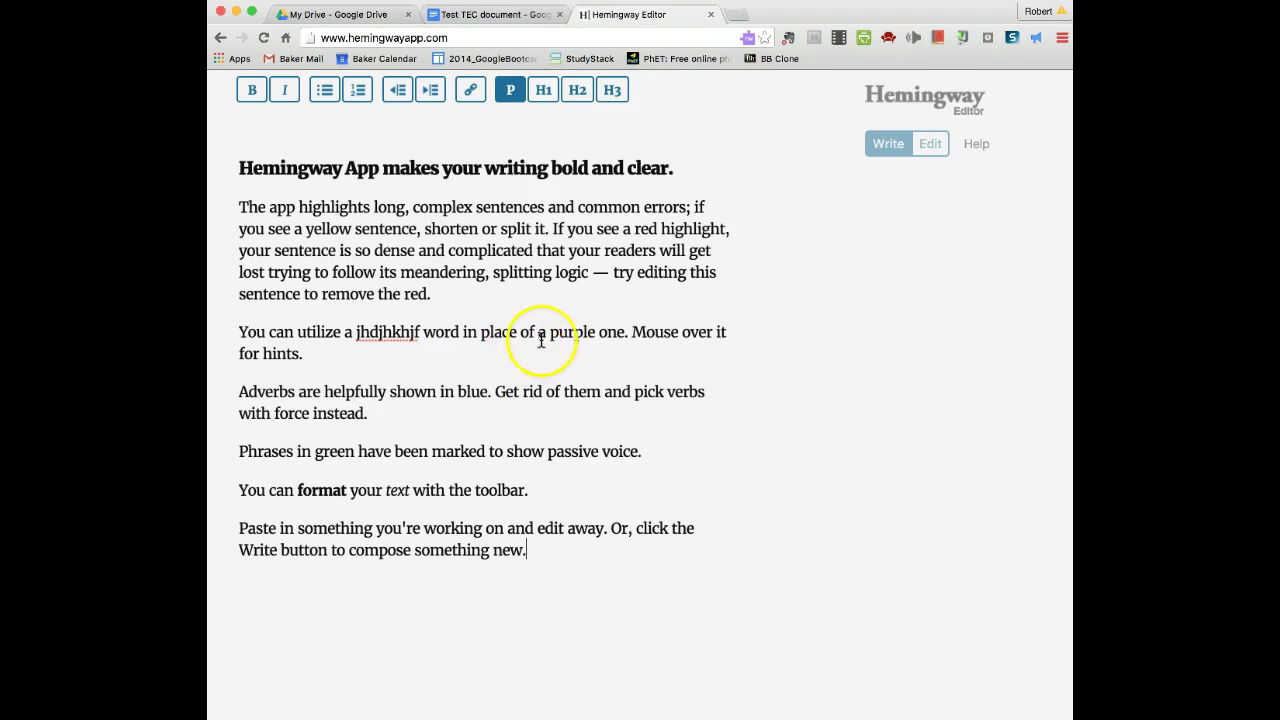
pyautogui.doubleClick(289, 208)
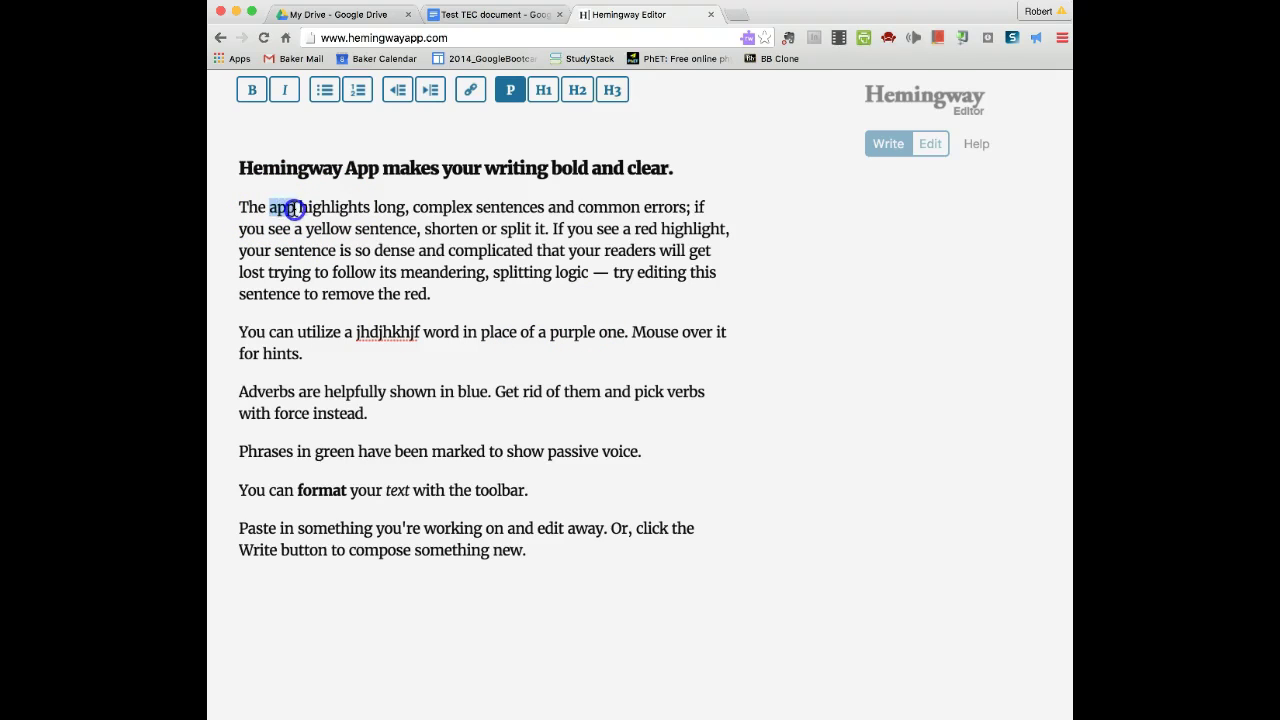
pyautogui.click(254, 94)
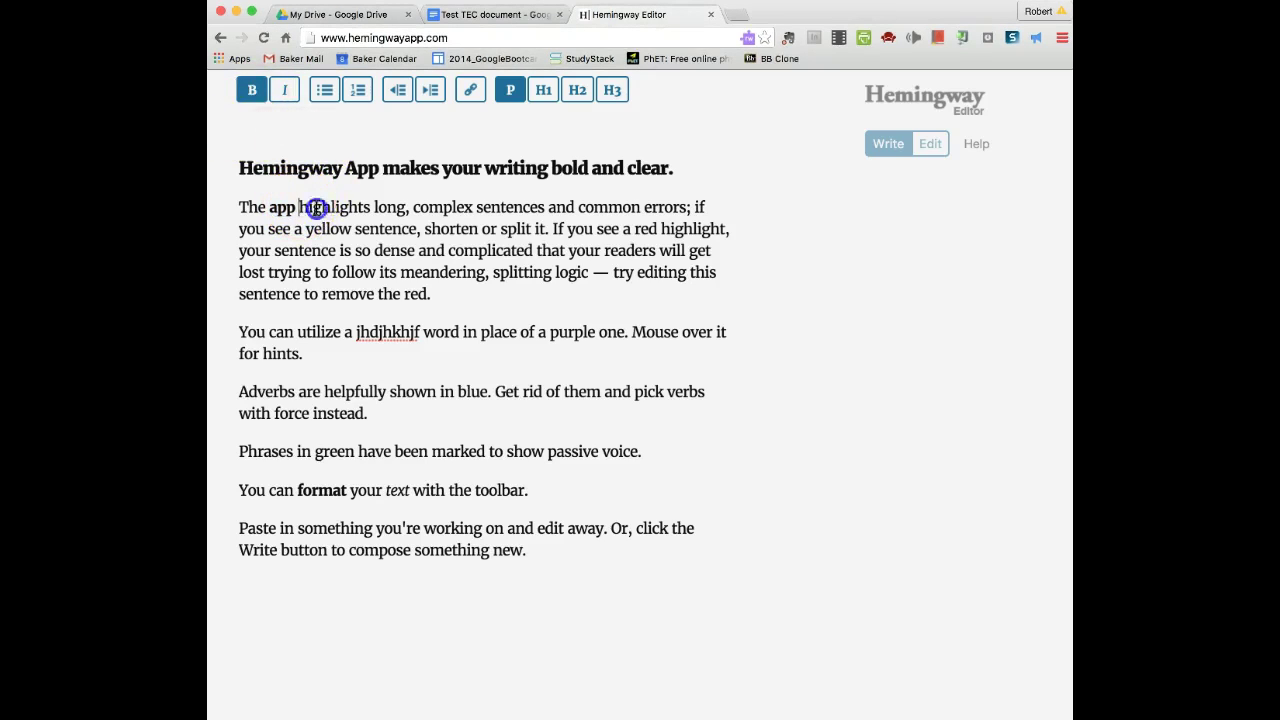
pyautogui.moveTo(300, 207); pyautogui.dragTo(372, 207)
pyautogui.click(284, 90)
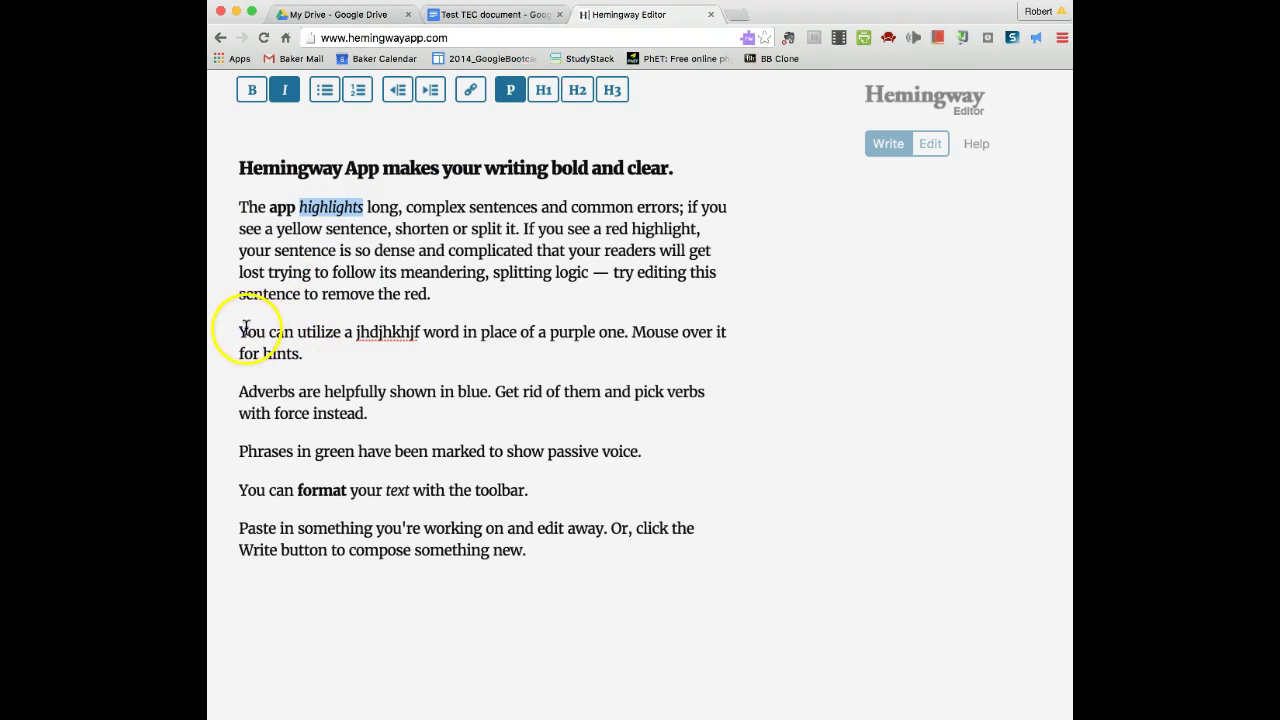
# Step: Apply the heading styles H1, H2 and finally H3 to the paragraph beginning "You can utilize"
pyautogui.moveTo(241, 331); pyautogui.dragTo(303, 352)
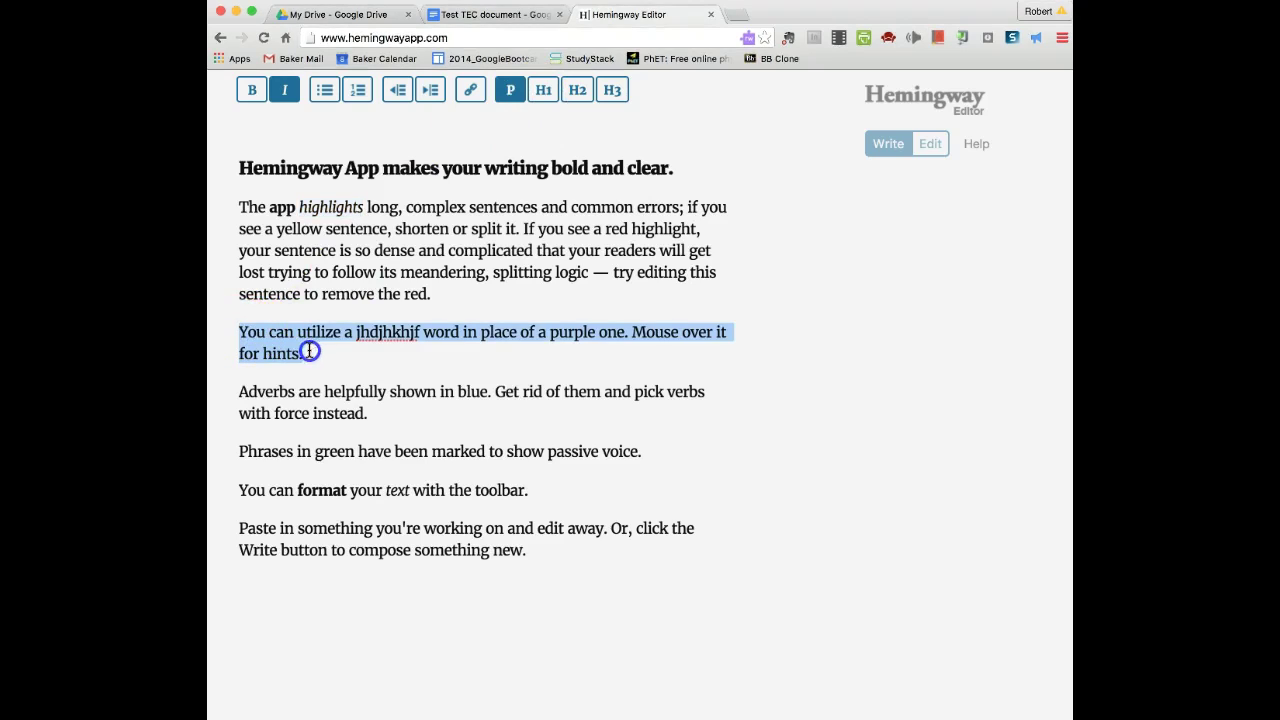
pyautogui.click(544, 91)
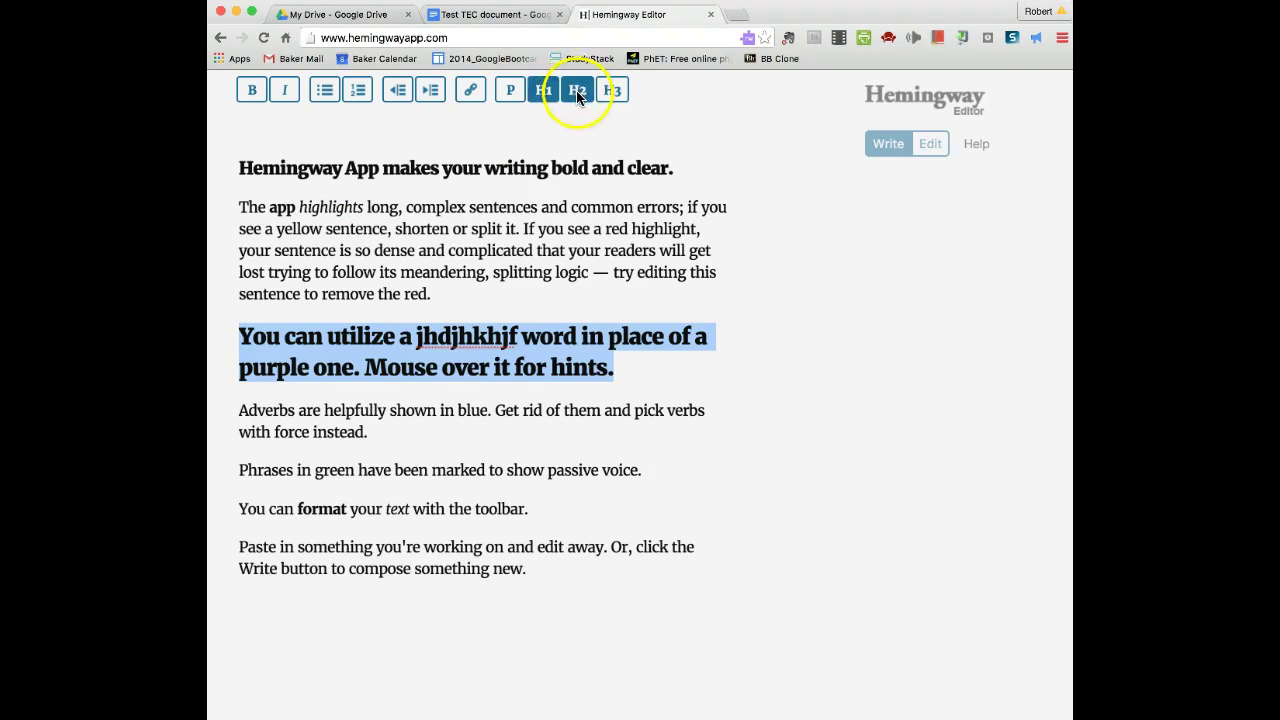
pyautogui.click(577, 91)
pyautogui.click(612, 91)
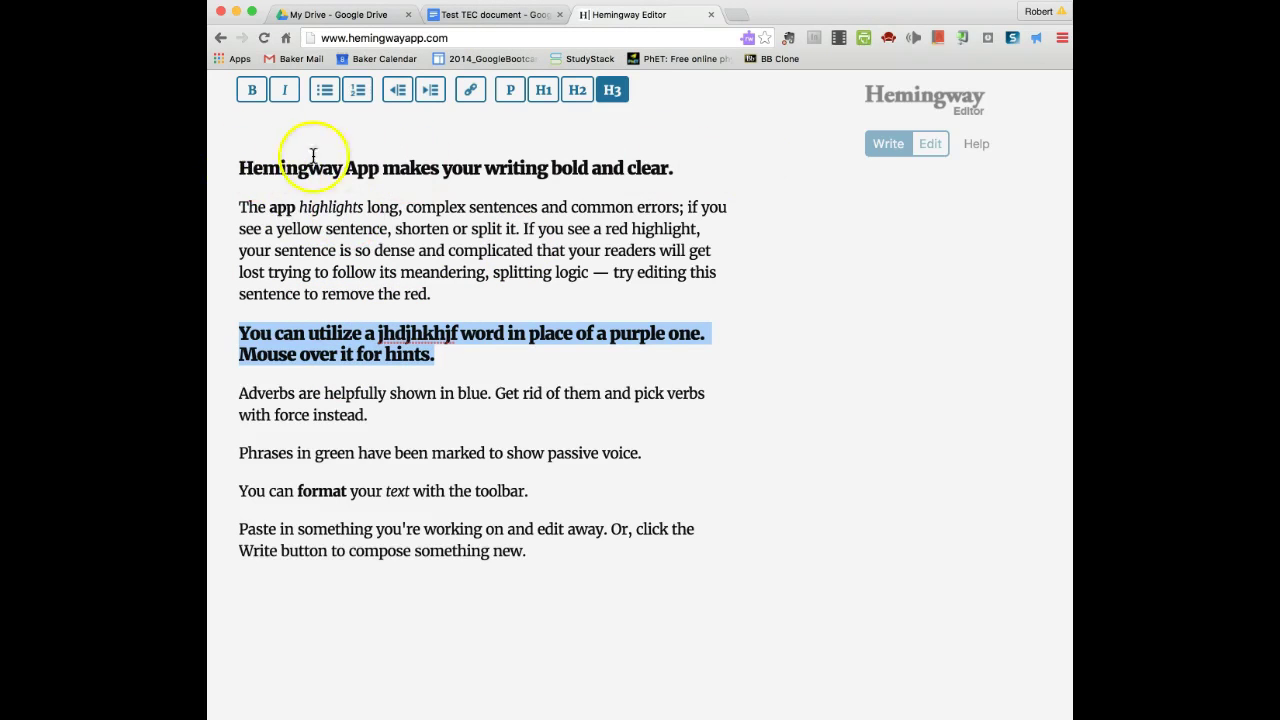
# Step: Delete all of the sample text to leave an empty writing area
pyautogui.click(240, 167)
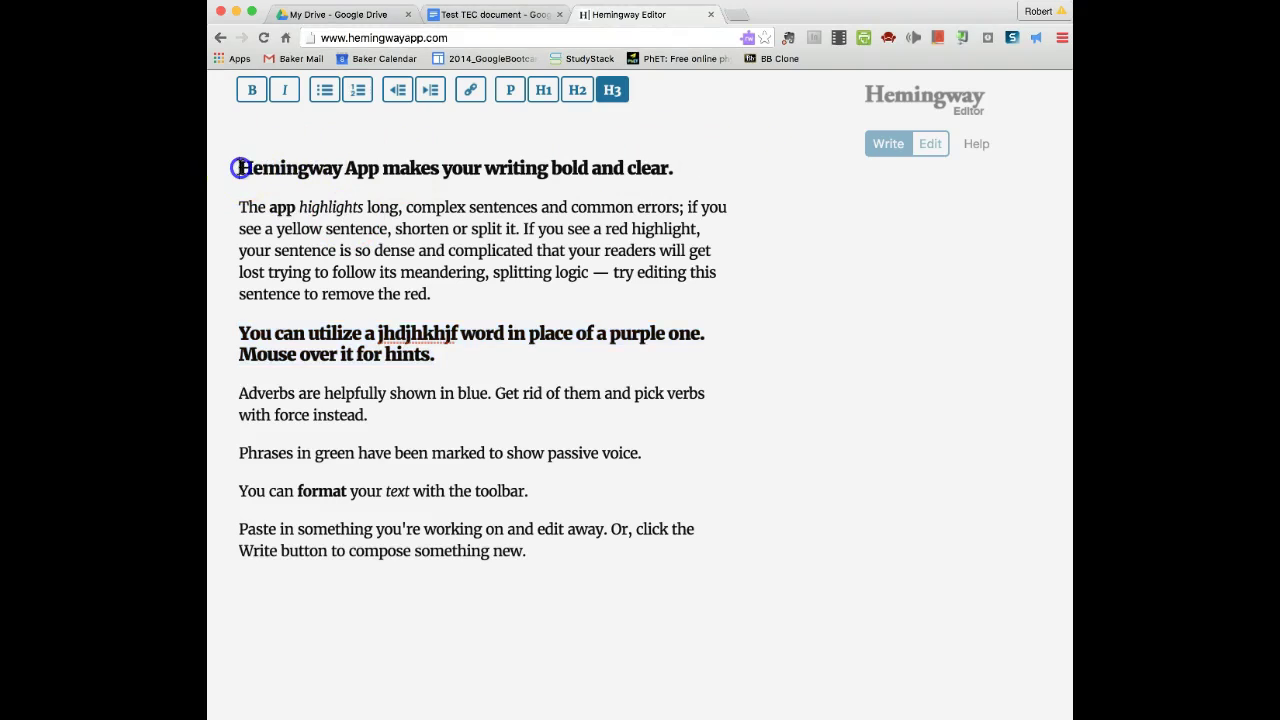
pyautogui.moveTo(240, 167); pyautogui.dragTo(541, 551)
pyautogui.press('BackSpace')
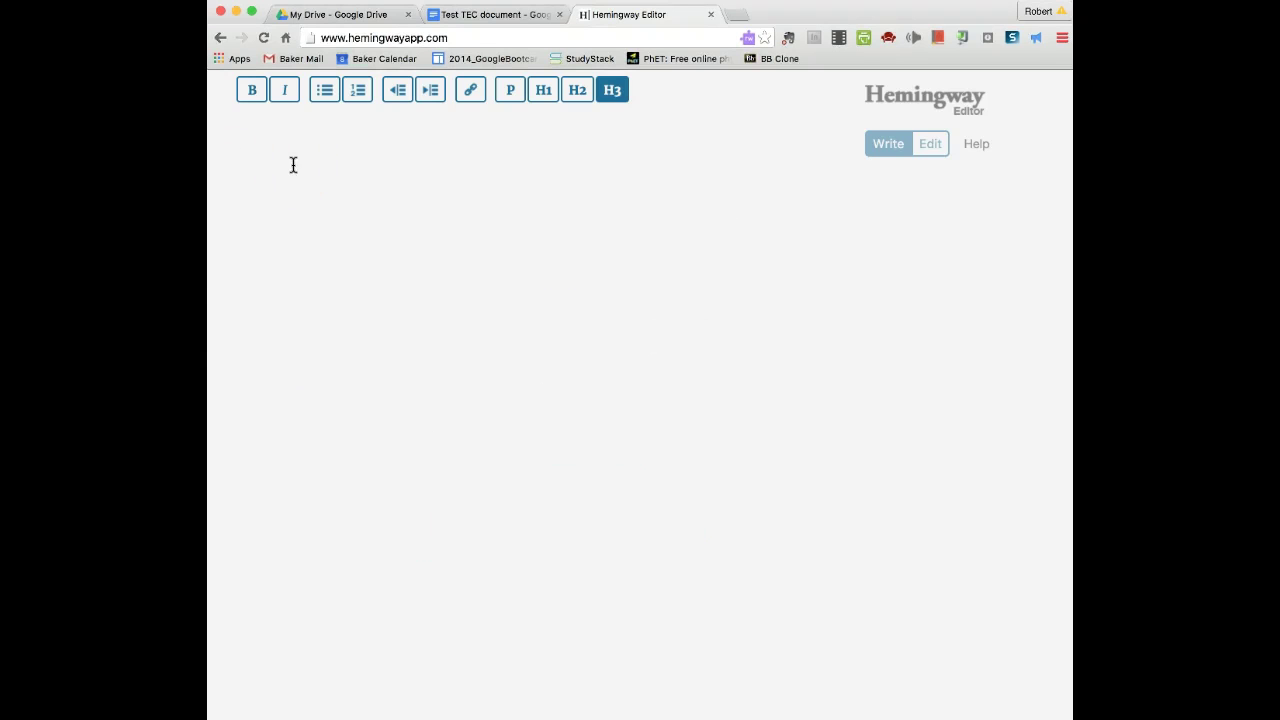
# Step: Switch to the "Test TEC document" in Google Docs and copy its text from the first line through the iPads line
pyautogui.click(500, 14)
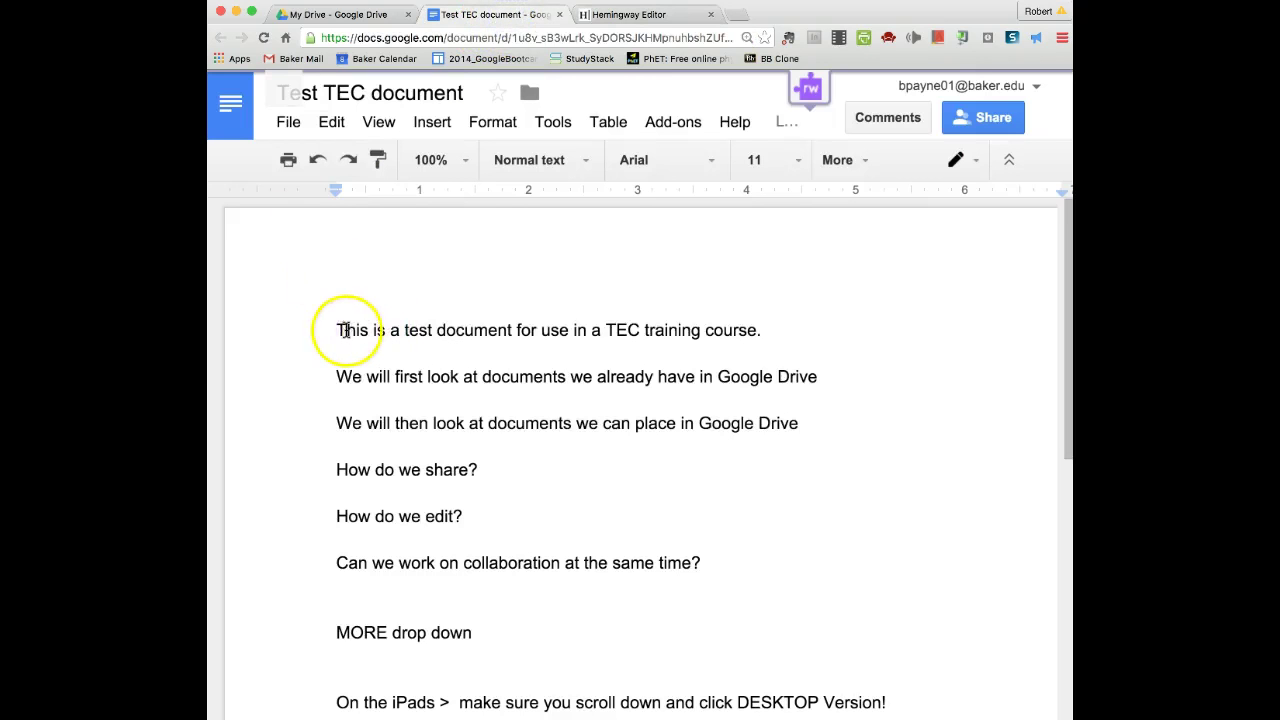
pyautogui.moveTo(340, 330); pyautogui.dragTo(787, 695)
pyautogui.press('super+c')
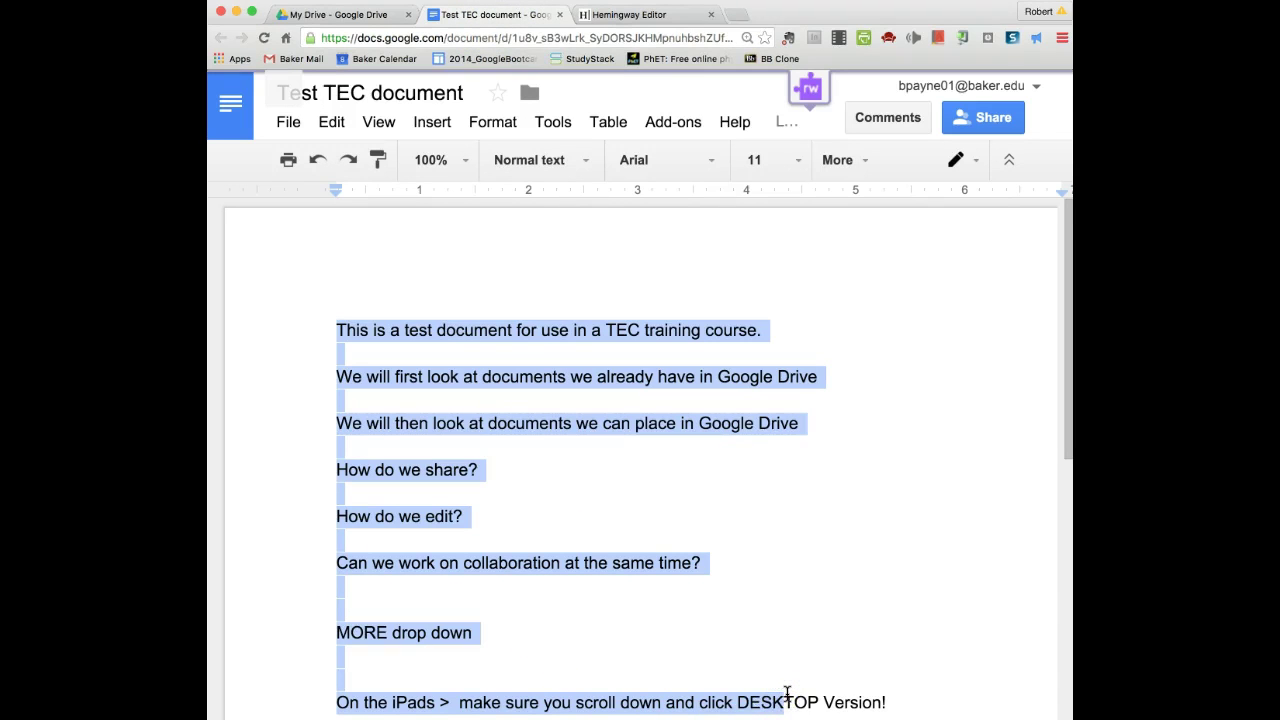
# Step: Switch back to Hemingway Editor, paste the copied document text, and analyze it in Edit mode
pyautogui.click(628, 16)
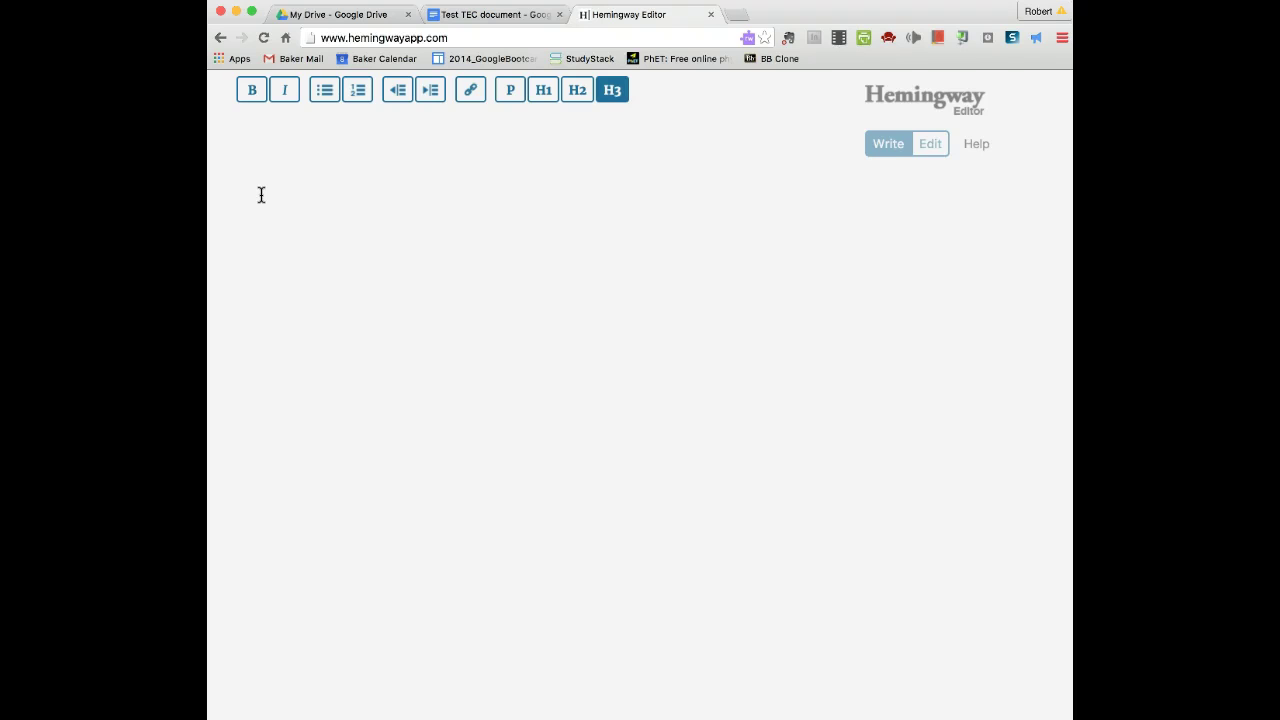
pyautogui.press('super+v')
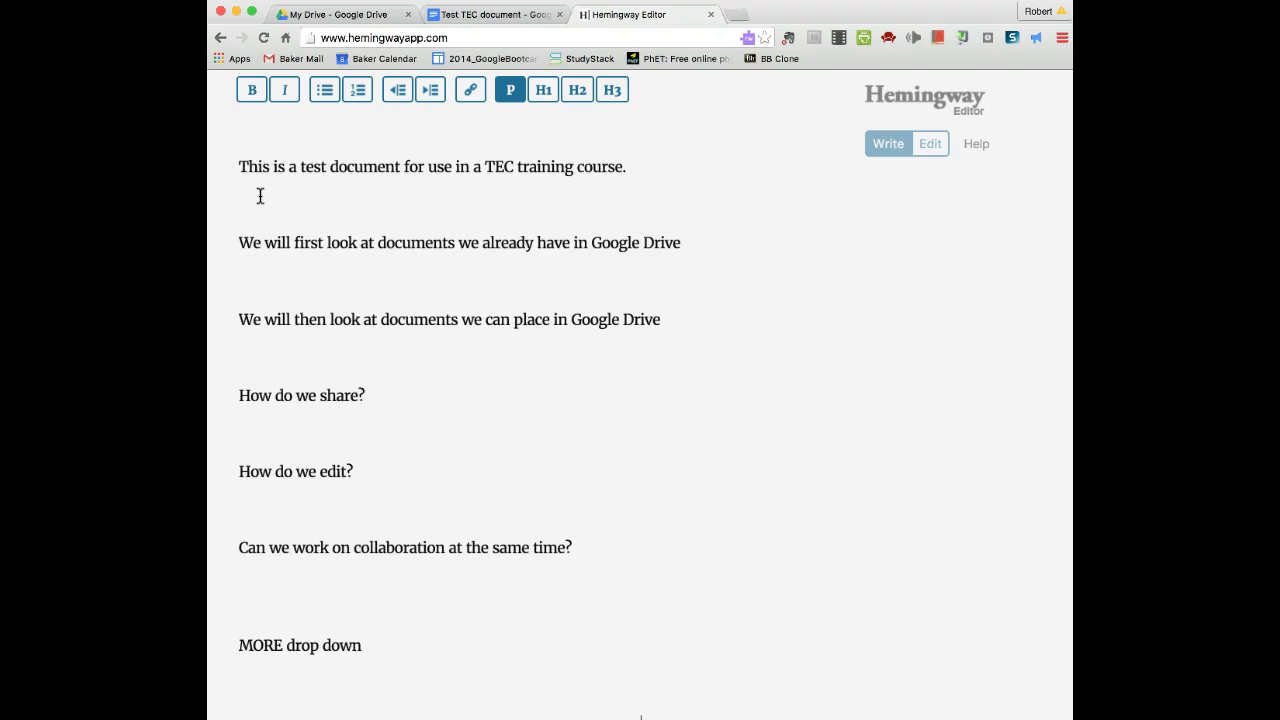
pyautogui.click(931, 144)
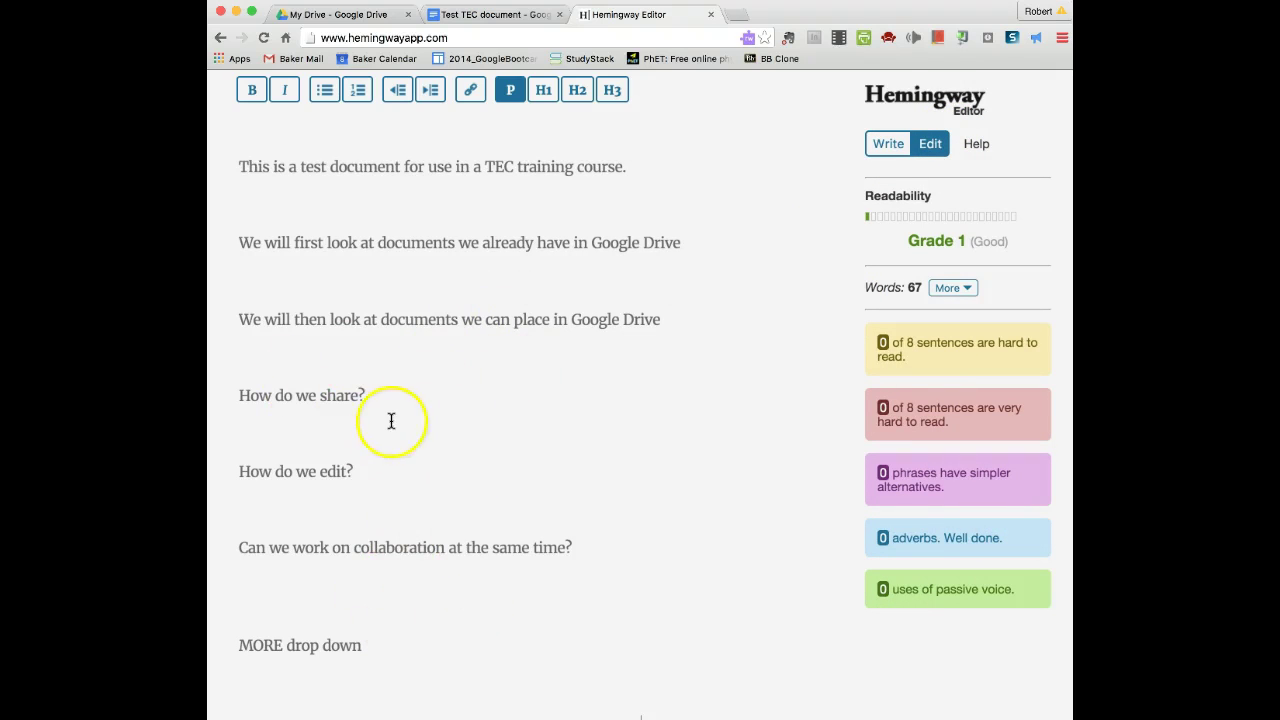
pyautogui.scroll(-1, 423, 437)
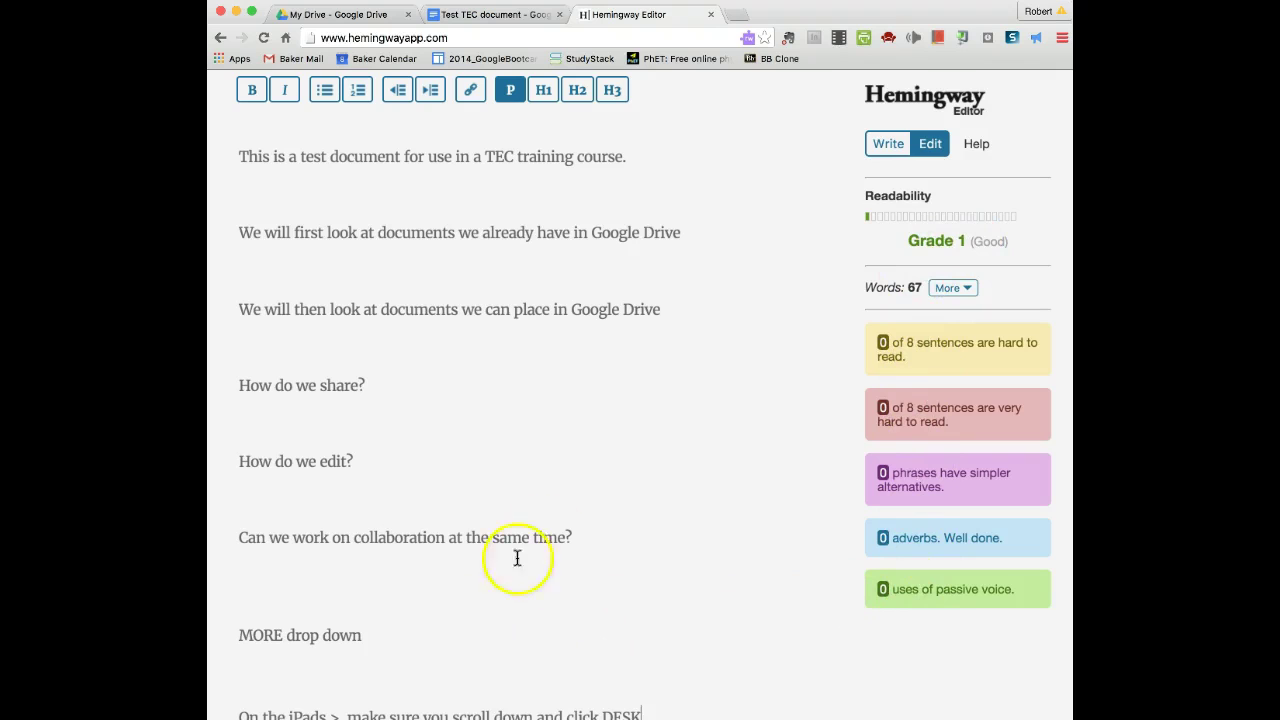
# Step: Return to Write mode and join the sentence beginning "We will first look" onto the end of the opening line
pyautogui.click(240, 231)
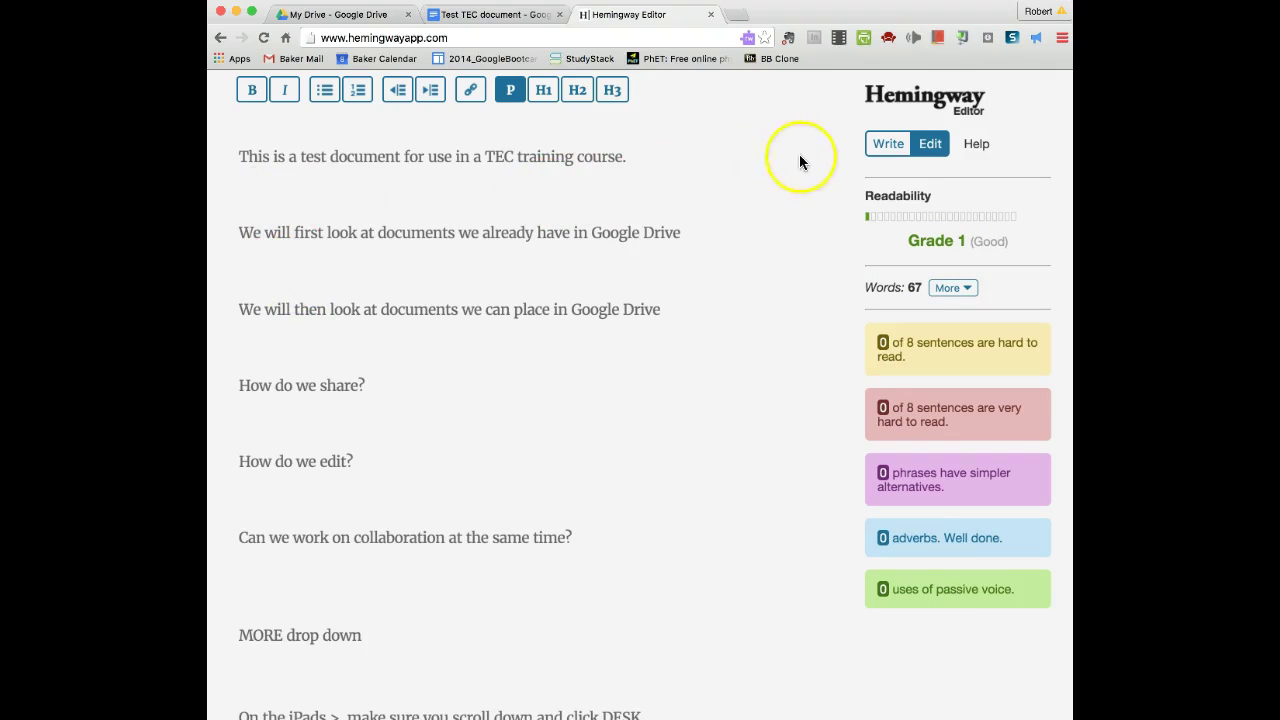
pyautogui.click(888, 146)
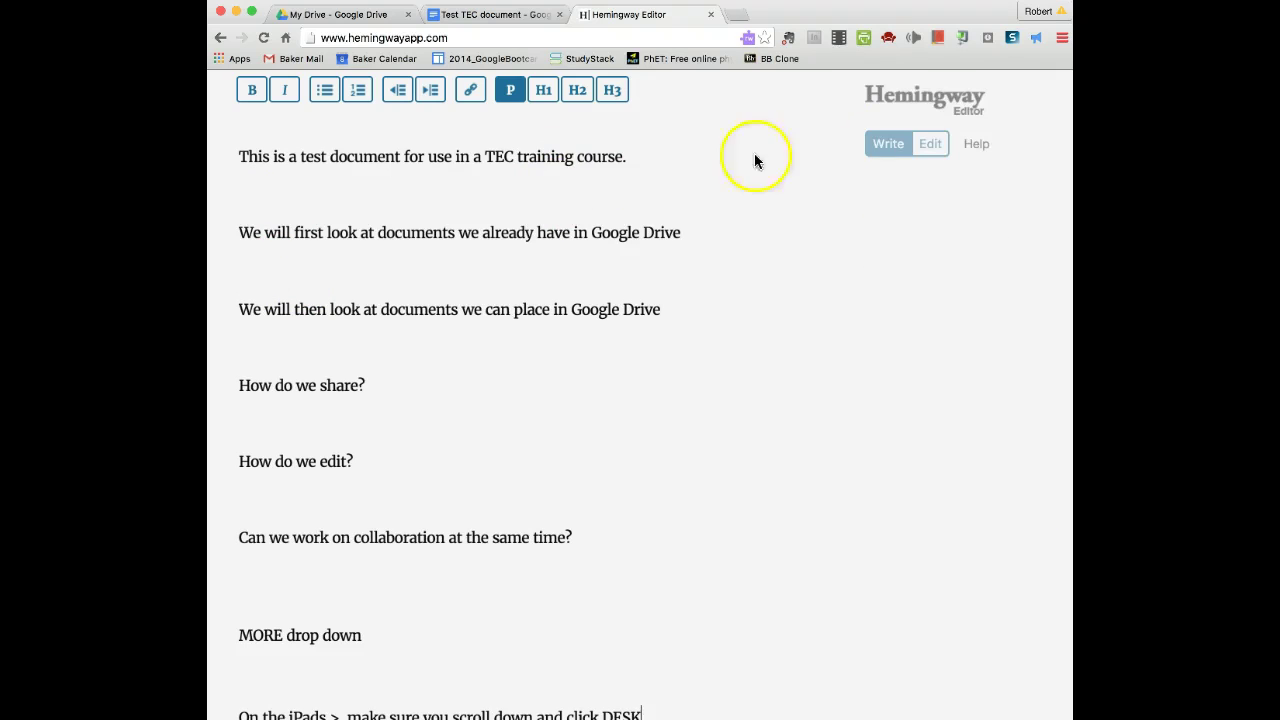
pyautogui.click(240, 230)
pyautogui.press('BackSpace')
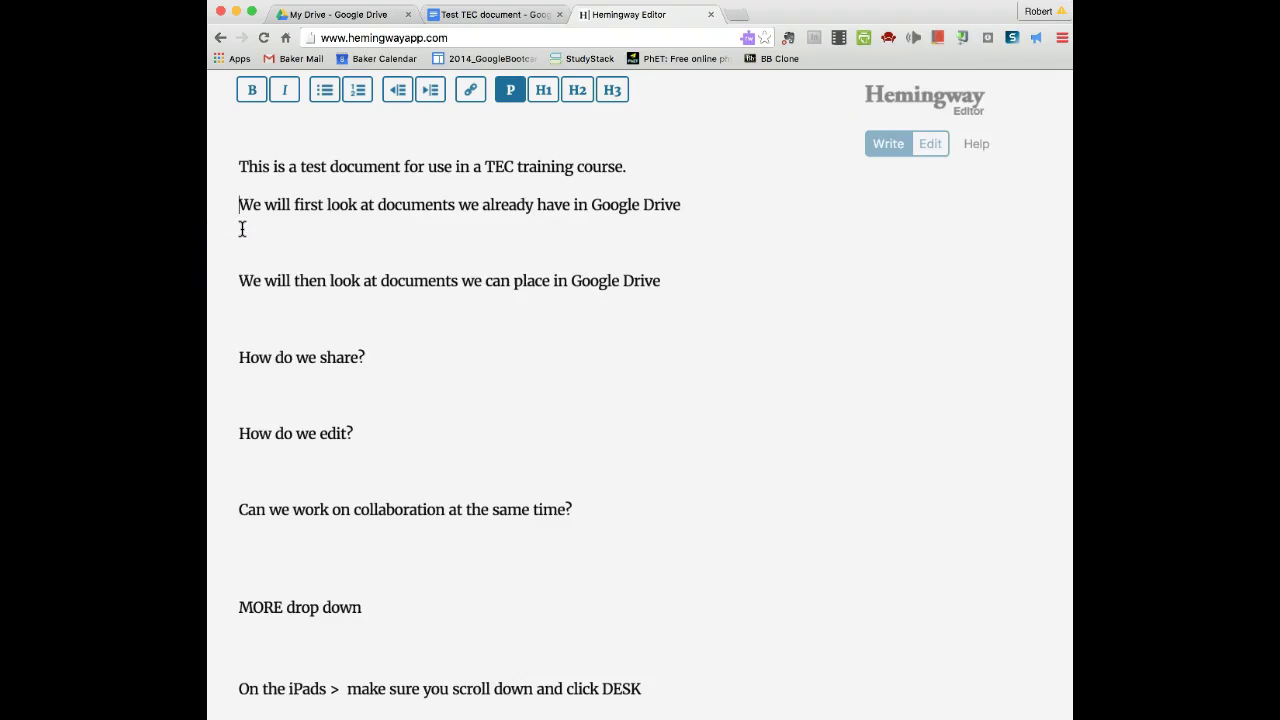
pyautogui.press('BackSpace')
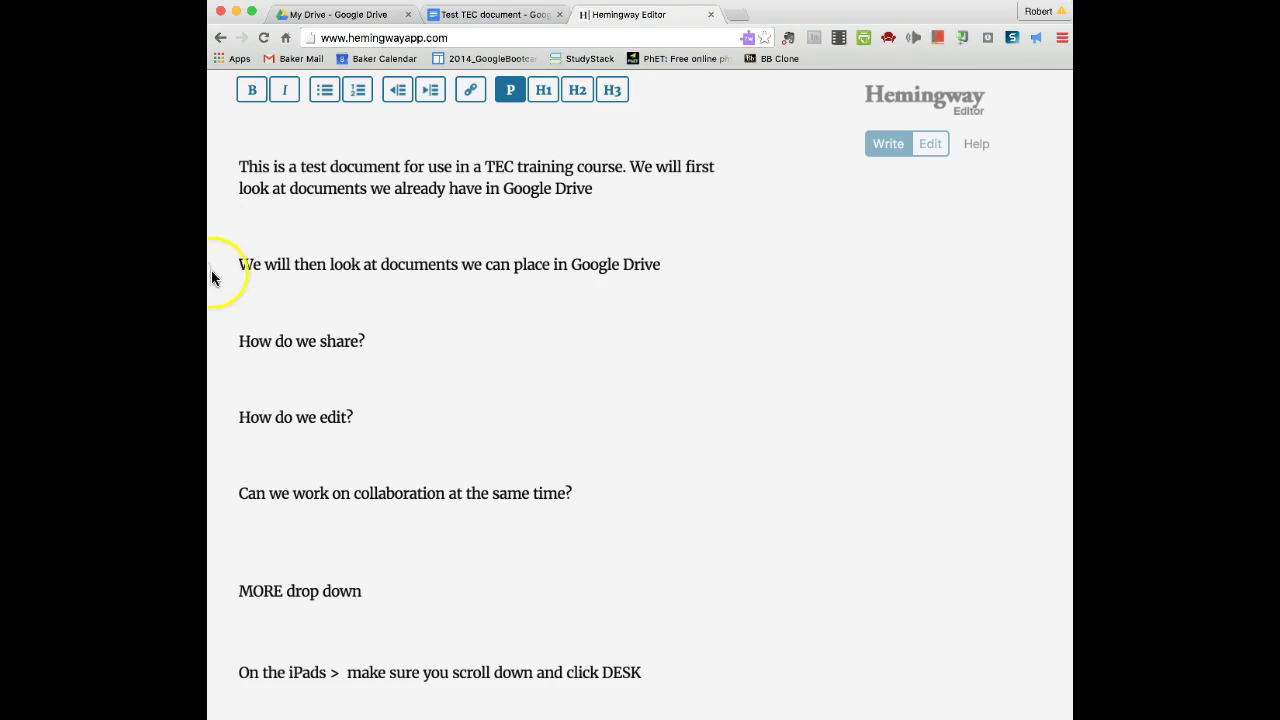
# Step: Join the sentence beginning "We will then look" onto the first paragraph, and add a period after "already have in Google Drive"
pyautogui.click(240, 262)
pyautogui.press('BackSpace')
pyautogui.press('BackSpace')
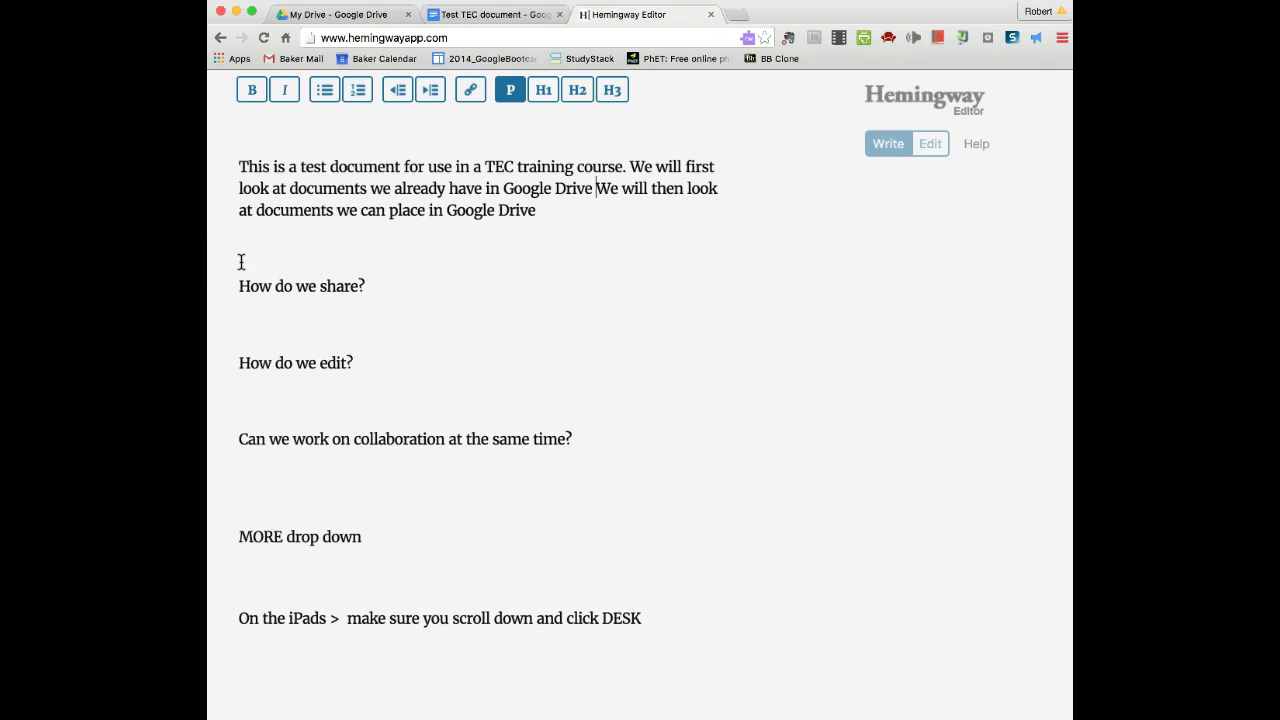
pyautogui.write('.')
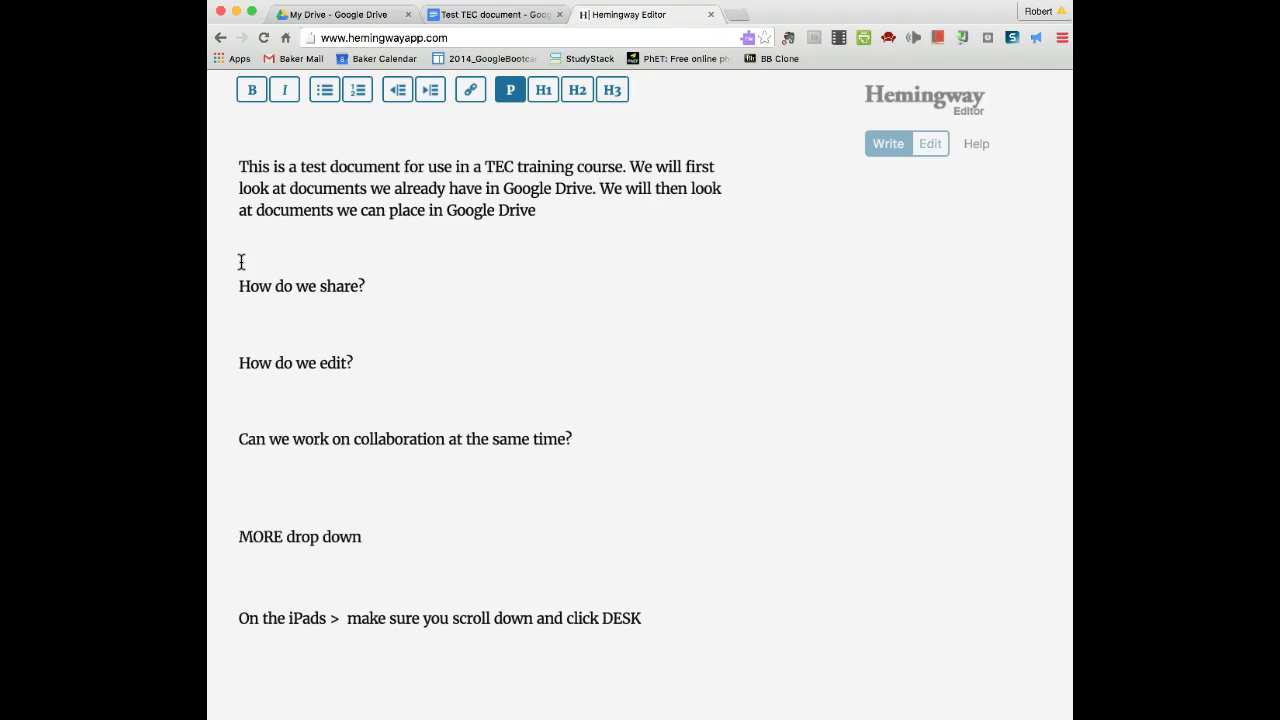
# Step: End the first paragraph with a period, and recheck the text's readability in Edit mode before returning to Write mode
pyautogui.click(538, 214)
pyautogui.click(928, 144)
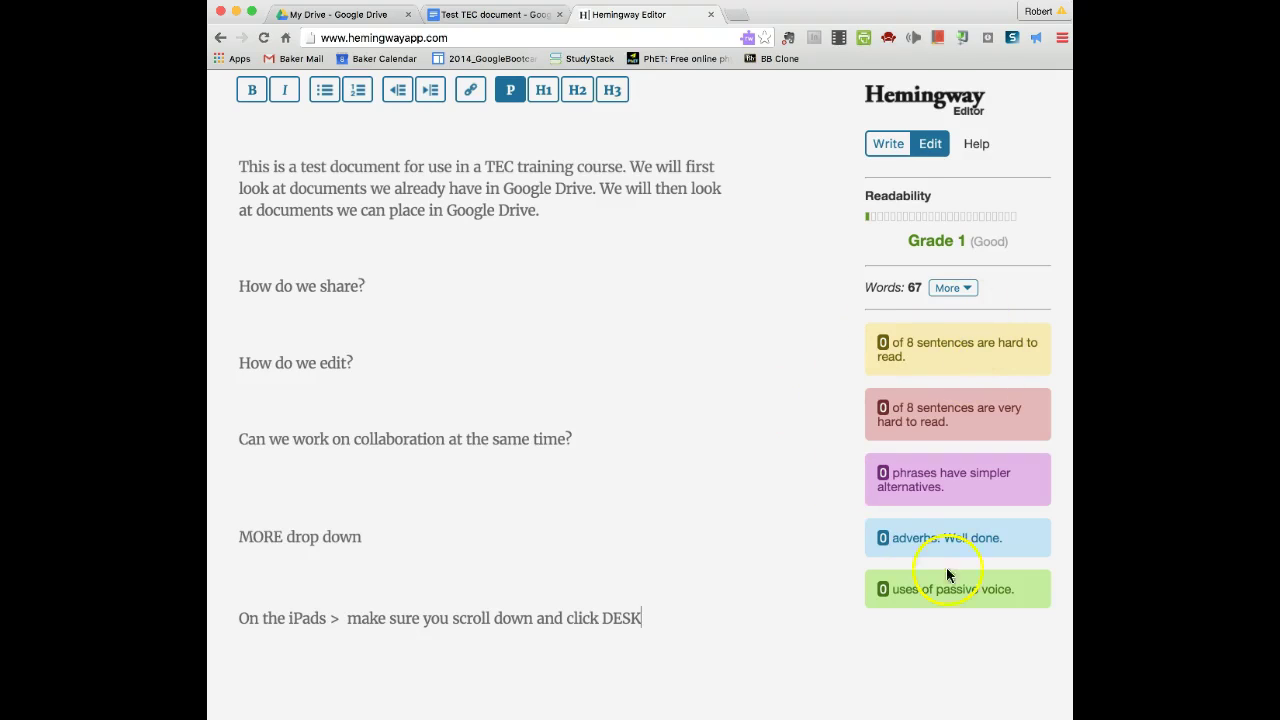
pyautogui.click(887, 142)
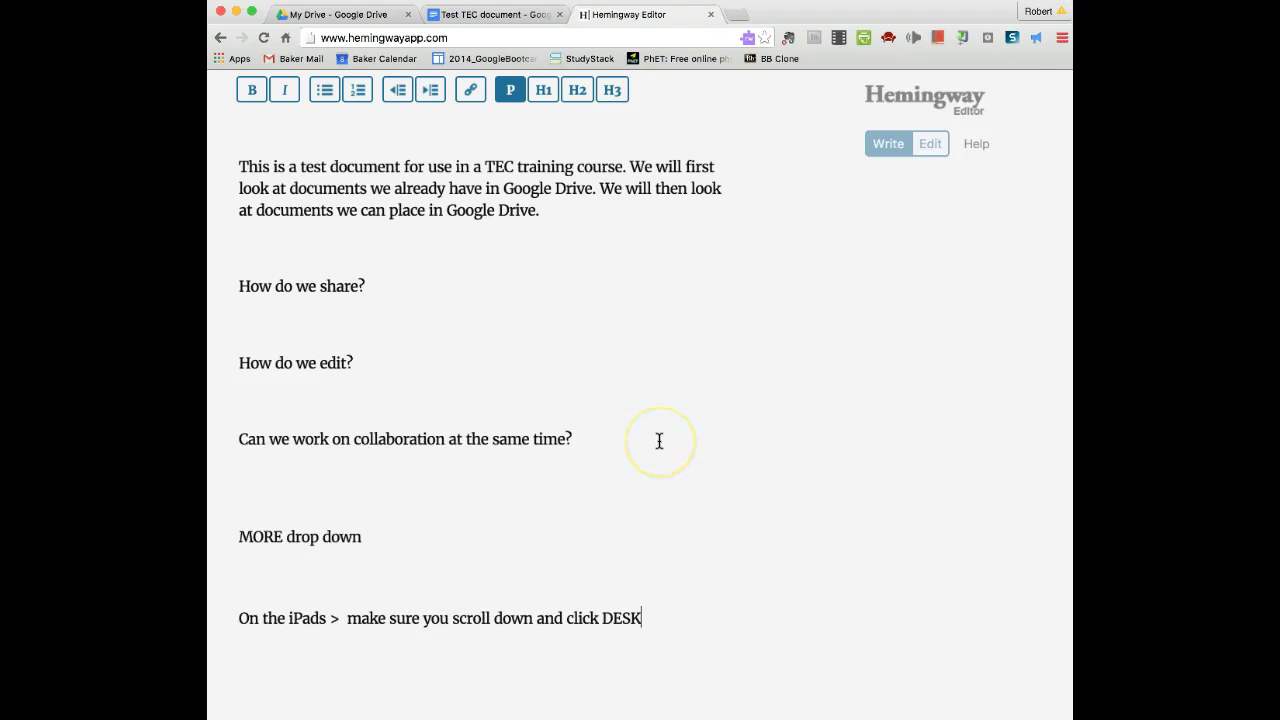